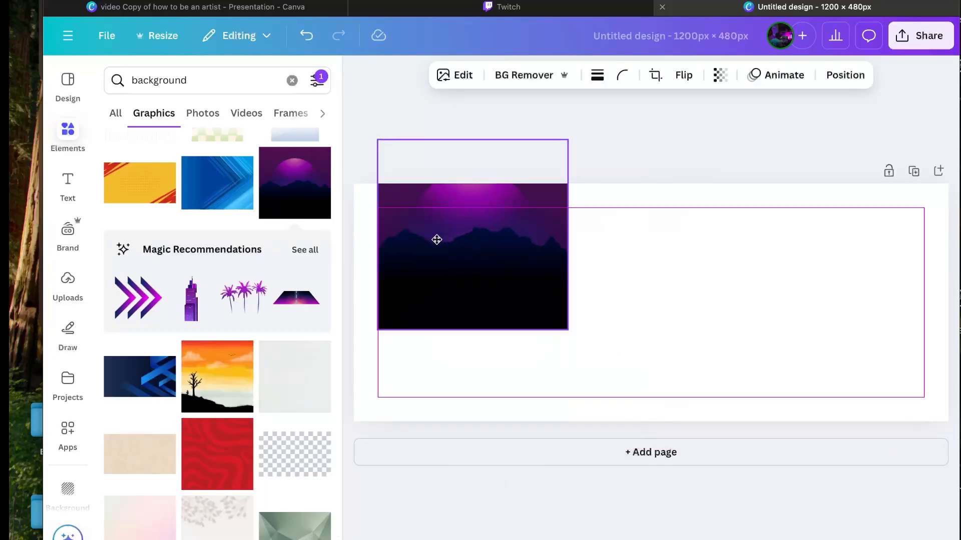
# Step: Drag the purple synthwave mountain graphic onto the page and stretch it across the full 1200×480 width
pyautogui.moveTo(544, 317); pyautogui.dragTo(948, 365)
pyautogui.moveTo(764, 339); pyautogui.dragTo(763, 292)
pyautogui.click(743, 119)
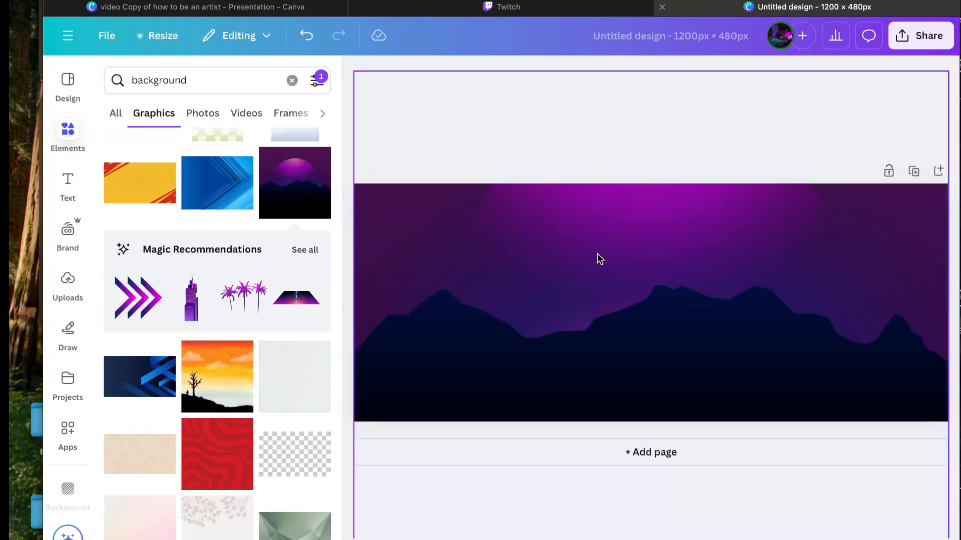
pyautogui.moveTo(622, 236); pyautogui.dragTo(615, 252)
# Step: In the mountain image's Adjust panel, raise brightness to 30 along with contrast, highlights and shadows
pyautogui.click(462, 294)
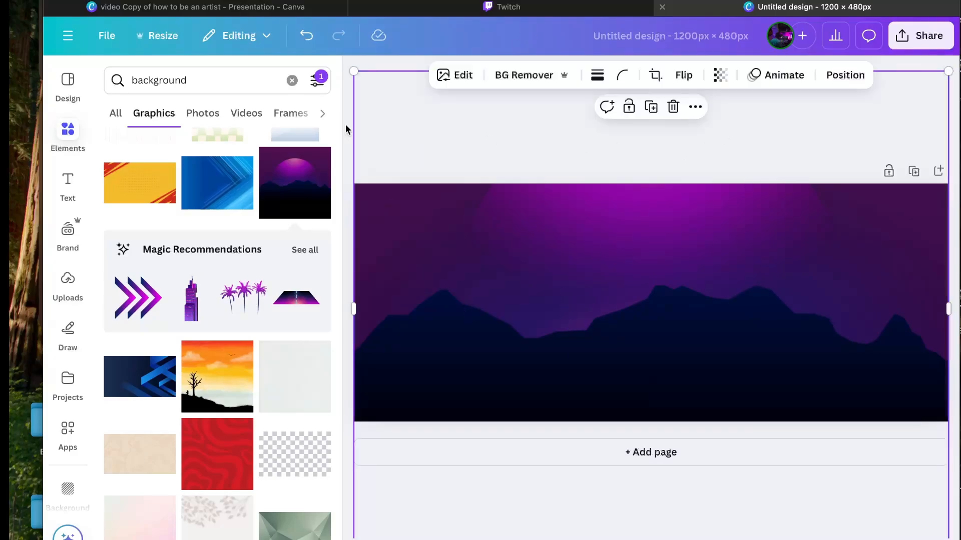
pyautogui.click(463, 76)
pyautogui.click(135, 118)
pyautogui.scroll(-1, 197, 376)
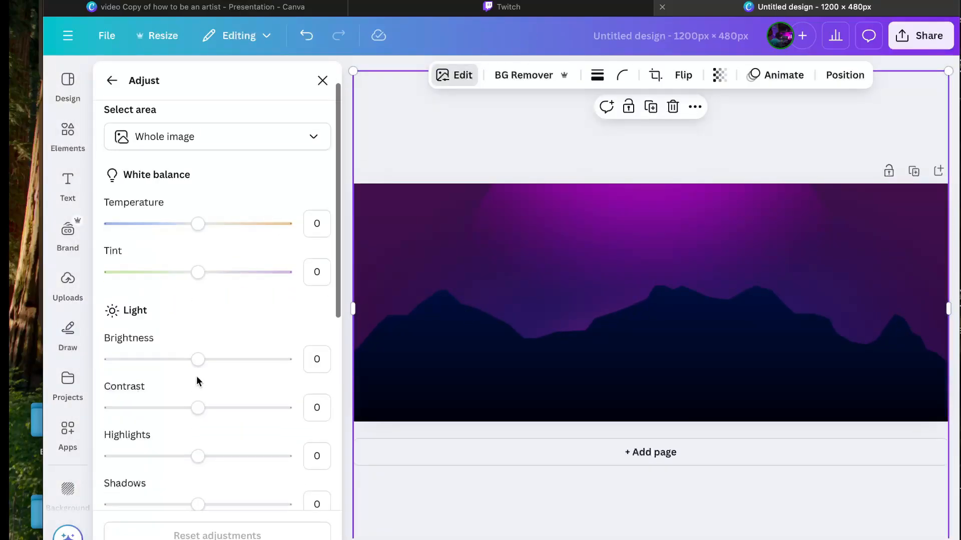
pyautogui.moveTo(198, 359); pyautogui.dragTo(210, 335)
pyautogui.scroll(-1, 226, 362)
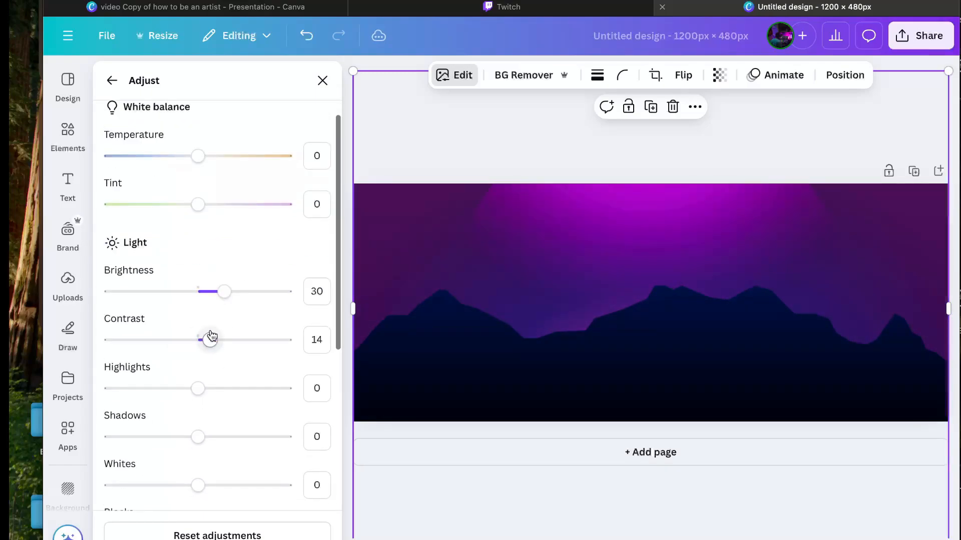
pyautogui.moveTo(245, 388); pyautogui.dragTo(264, 388)
pyautogui.scroll(-1, 264, 380)
pyautogui.moveTo(200, 347); pyautogui.dragTo(235, 348)
pyautogui.scroll(-2, 197, 306)
# Step: Tune the whites, blacks, vibrance (to 38) and saturation, then close the adjustments
pyautogui.moveTo(197, 303); pyautogui.dragTo(220, 302)
pyautogui.moveTo(197, 350)
pyautogui.mouseDown()
pyautogui.moveTo(161, 349)
pyautogui.moveTo(215, 352)
pyautogui.mouseUp()
pyautogui.scroll(-1, 215, 353)
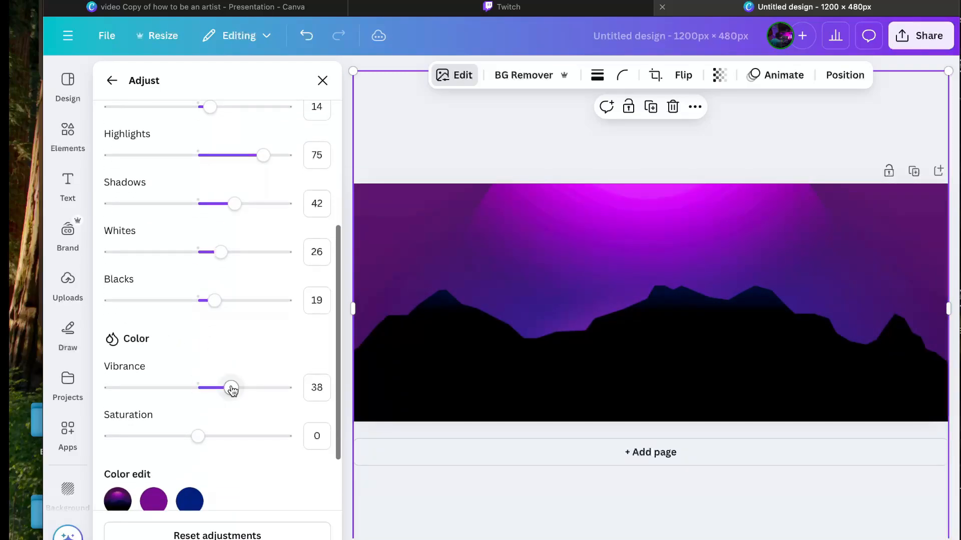
pyautogui.scroll(-3, 204, 440)
pyautogui.moveTo(210, 437)
pyautogui.mouseDown()
pyautogui.moveTo(215, 414)
pyautogui.moveTo(226, 437)
pyautogui.mouseUp()
pyautogui.scroll(-1, 203, 440)
pyautogui.scroll(-1, 215, 413)
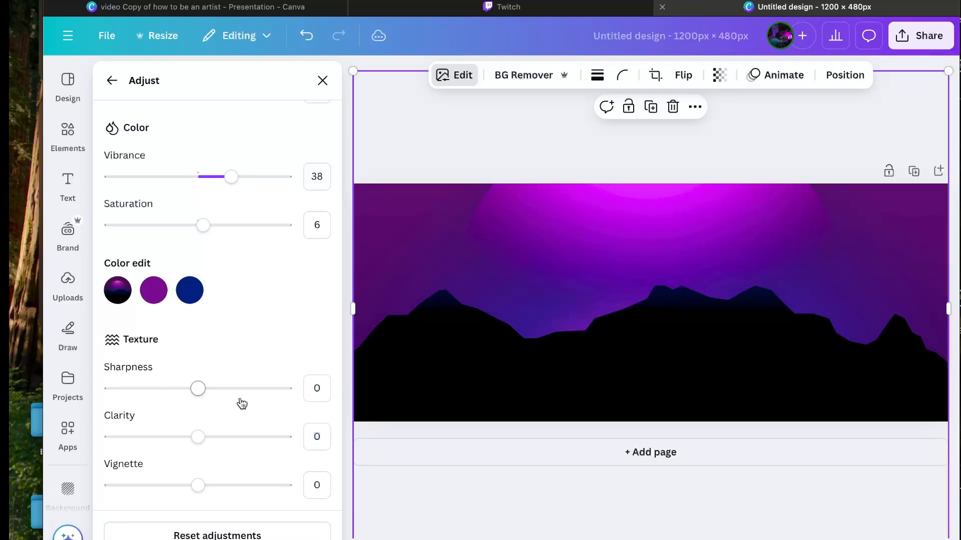
pyautogui.press('Escape')
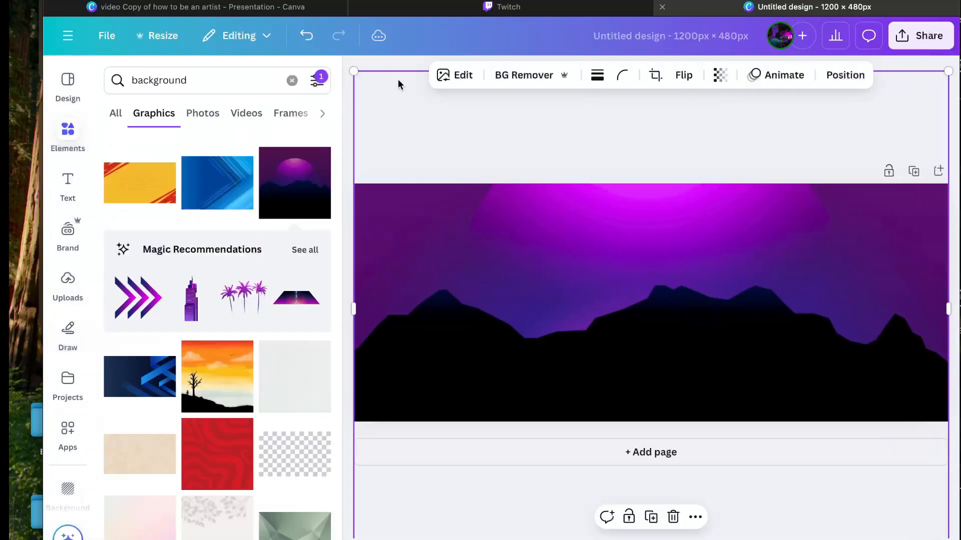
# Step: Add a text box reading 'Marketing, Music & More' to the banner
pyautogui.click(64, 193)
pyautogui.click(191, 85)
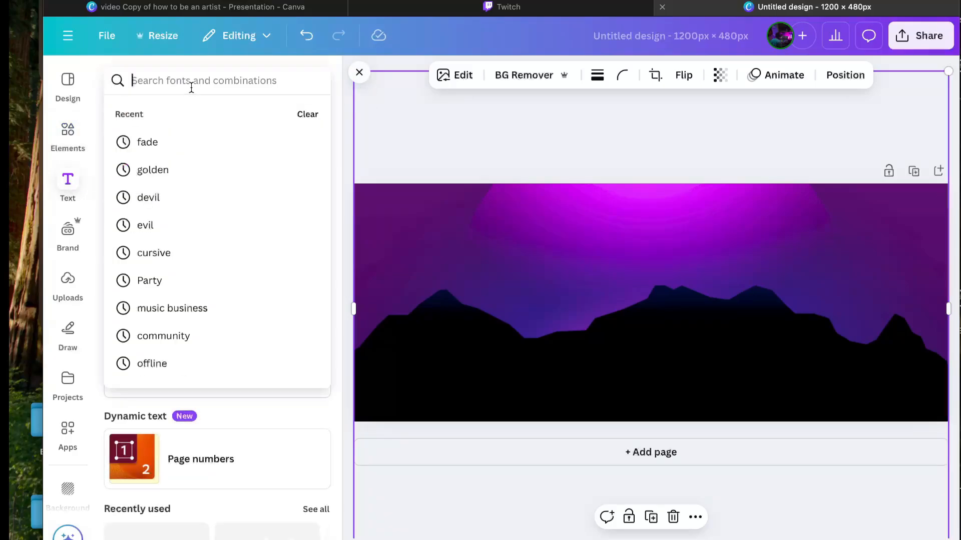
pyautogui.click(68, 186)
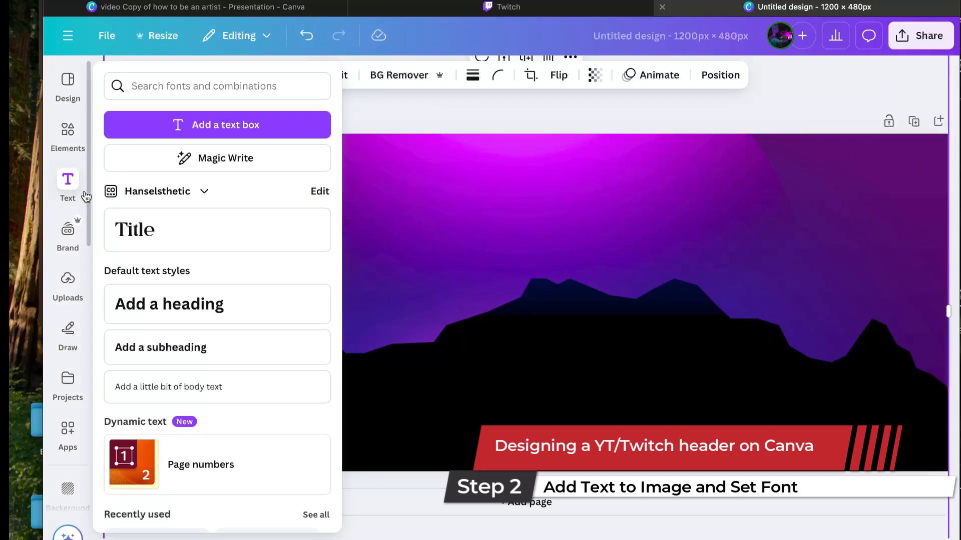
pyautogui.click(152, 126)
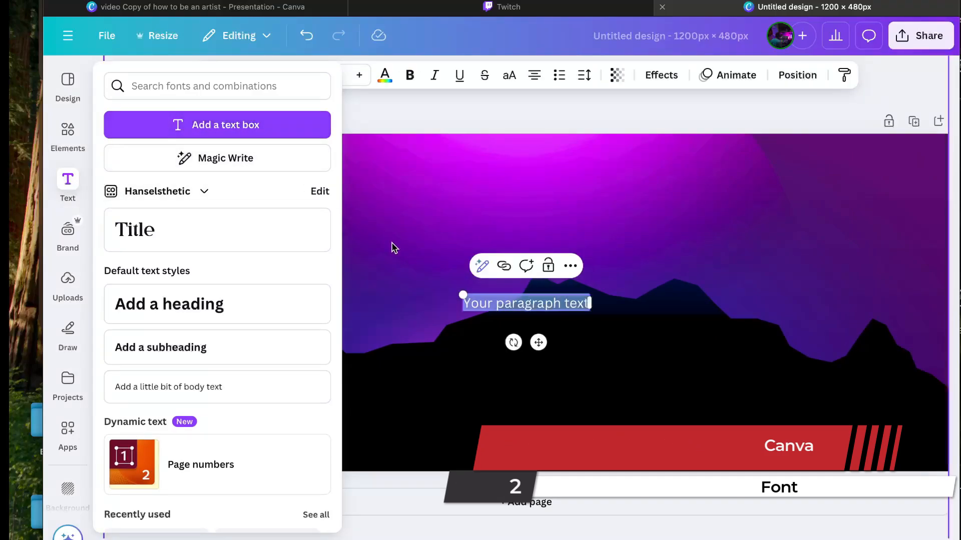
pyautogui.moveTo(591, 304); pyautogui.dragTo(708, 302)
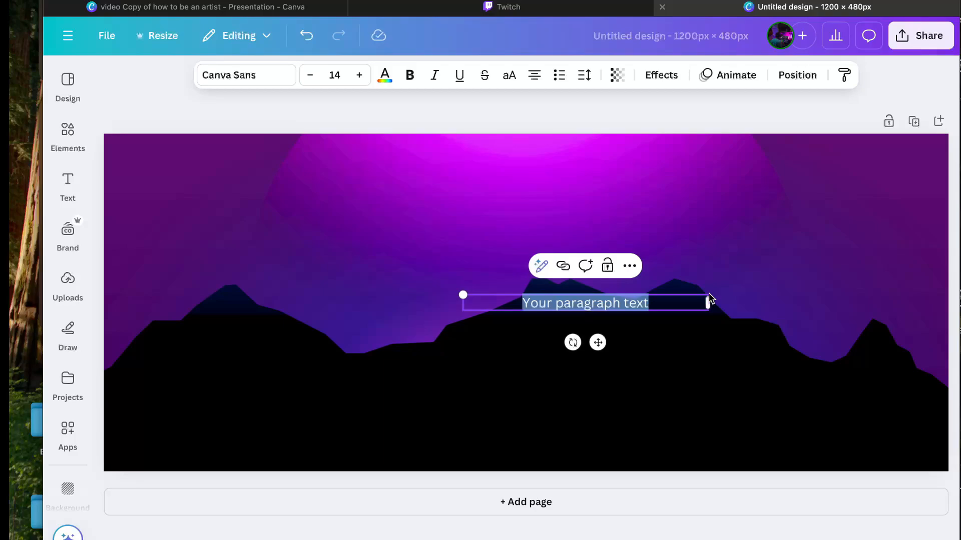
pyautogui.write('Mark')
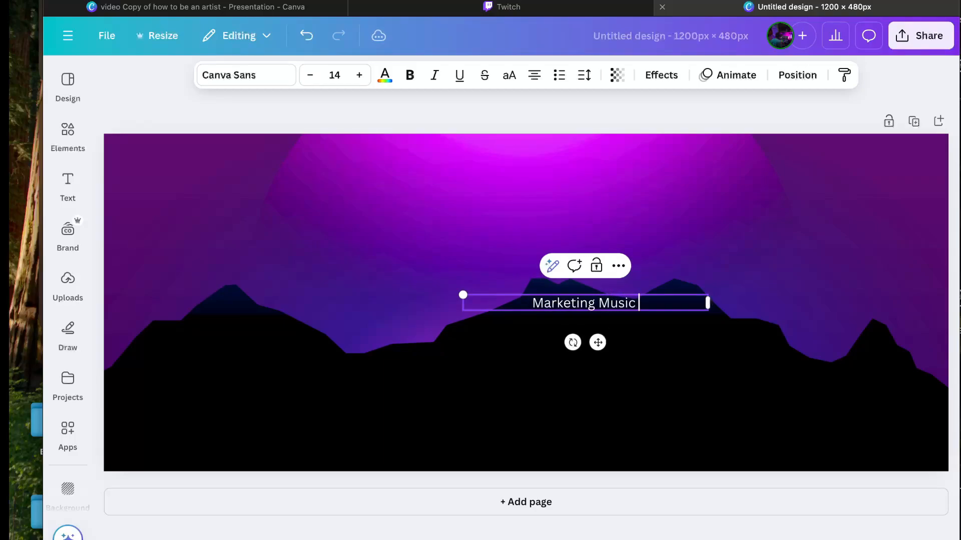
pyautogui.write('eting, Music & More')
pyautogui.click(574, 303)
pyautogui.write(',')
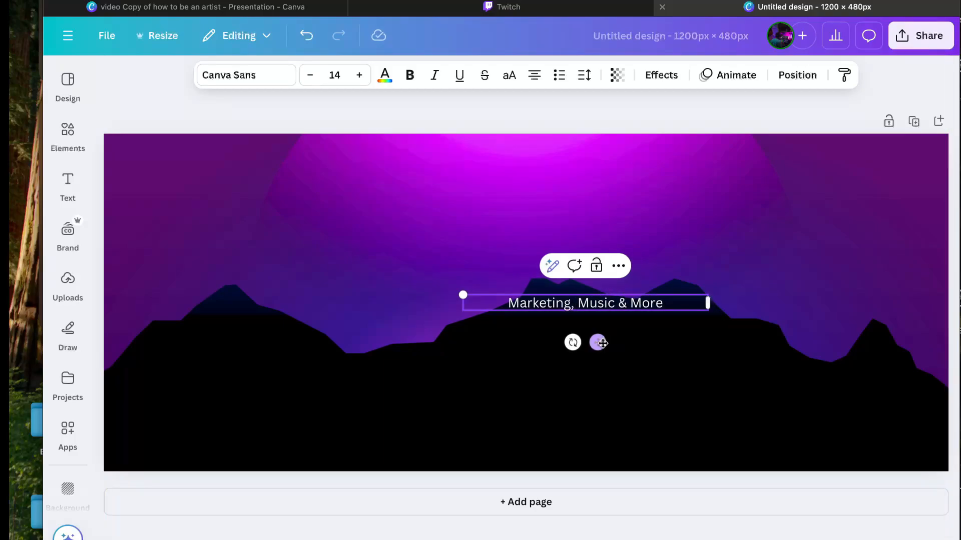
# Step: Enlarge the subtitle to size 37, move it lower right, set it in Norwester, and add a blank Page 2
pyautogui.moveTo(598, 342); pyautogui.dragTo(709, 448)
pyautogui.moveTo(819, 410); pyautogui.dragTo(764, 409)
pyautogui.moveTo(574, 401); pyautogui.dragTo(260, 375)
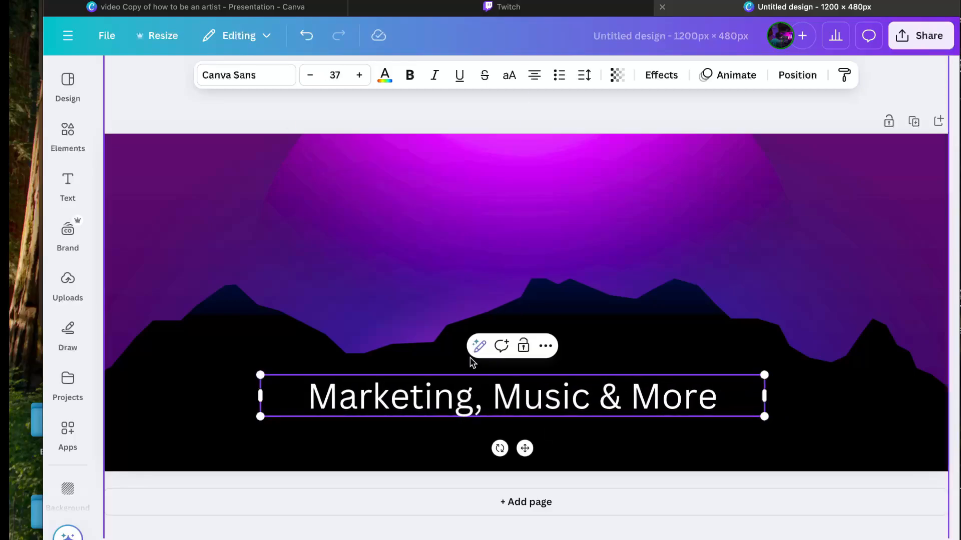
pyautogui.moveTo(525, 448); pyautogui.dragTo(693, 453)
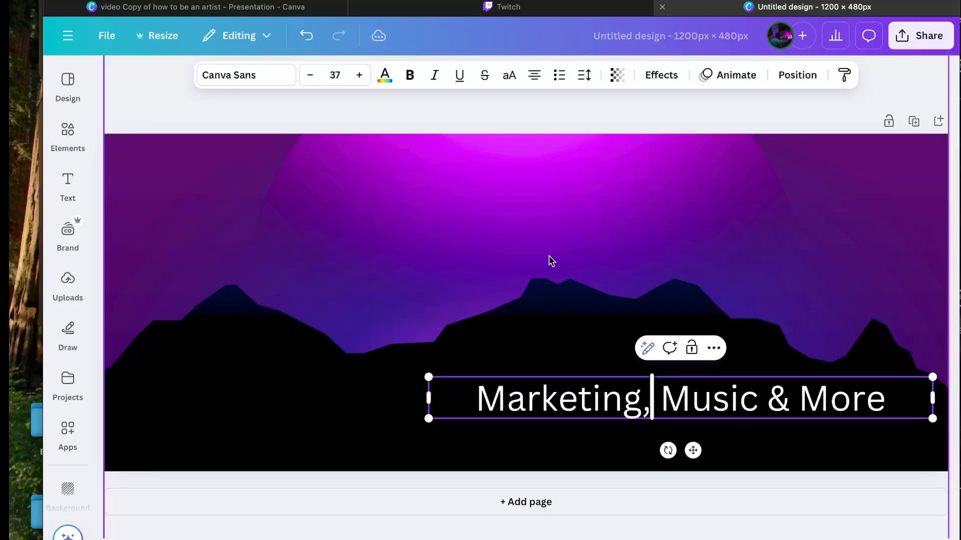
pyautogui.click(285, 75)
pyautogui.click(170, 310)
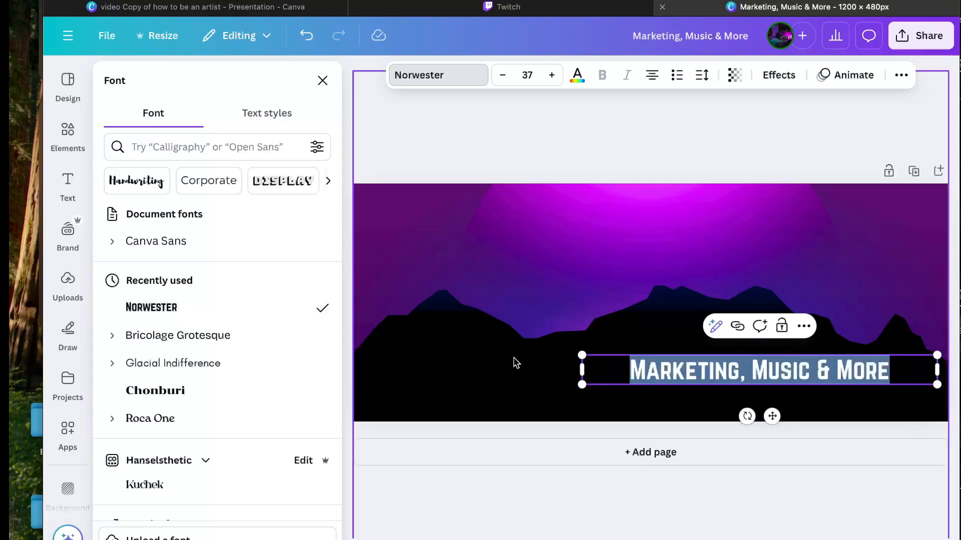
pyautogui.click(536, 459)
pyautogui.scroll(-3, 482, 314)
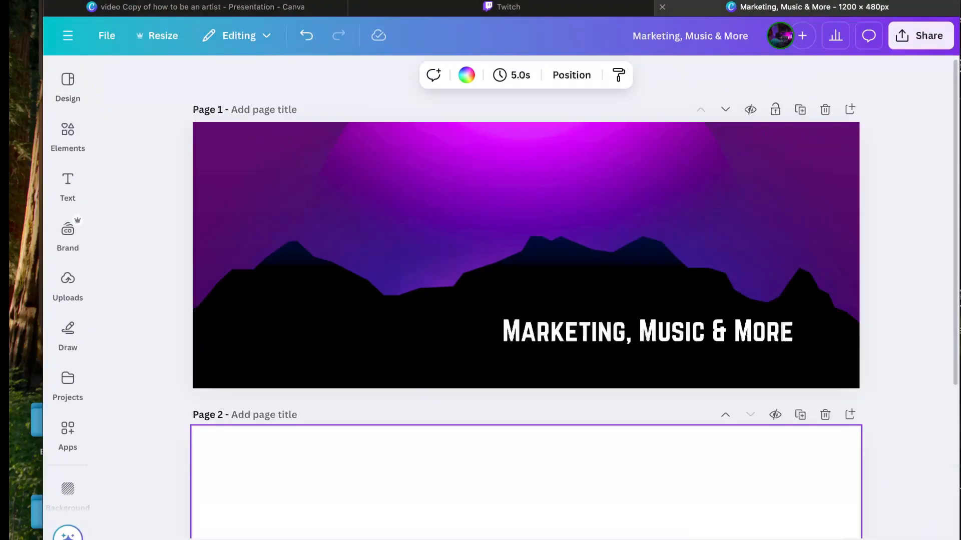
# Step: Add the purple skyscraper graphic from the Magic Recommendations 'See all' list
pyautogui.click(164, 240)
pyautogui.click(67, 180)
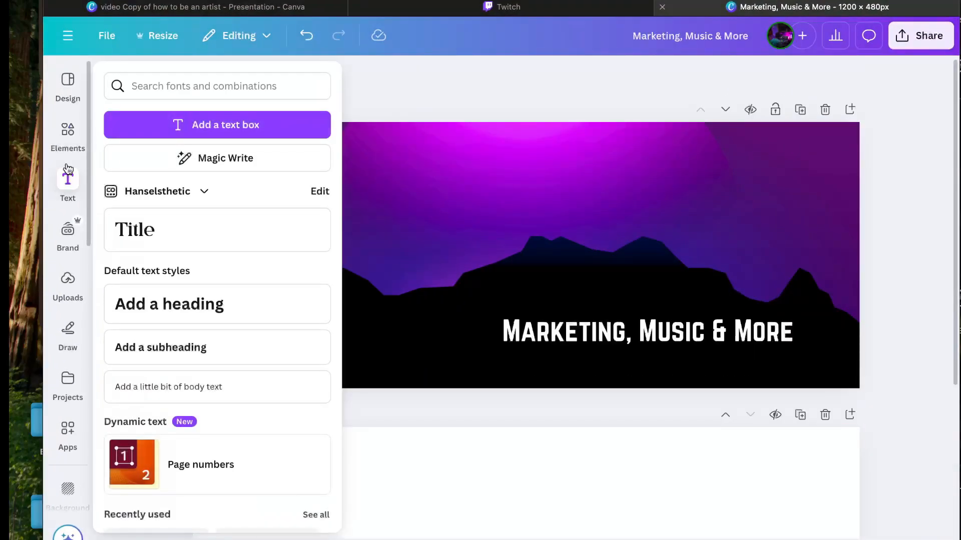
pyautogui.click(77, 137)
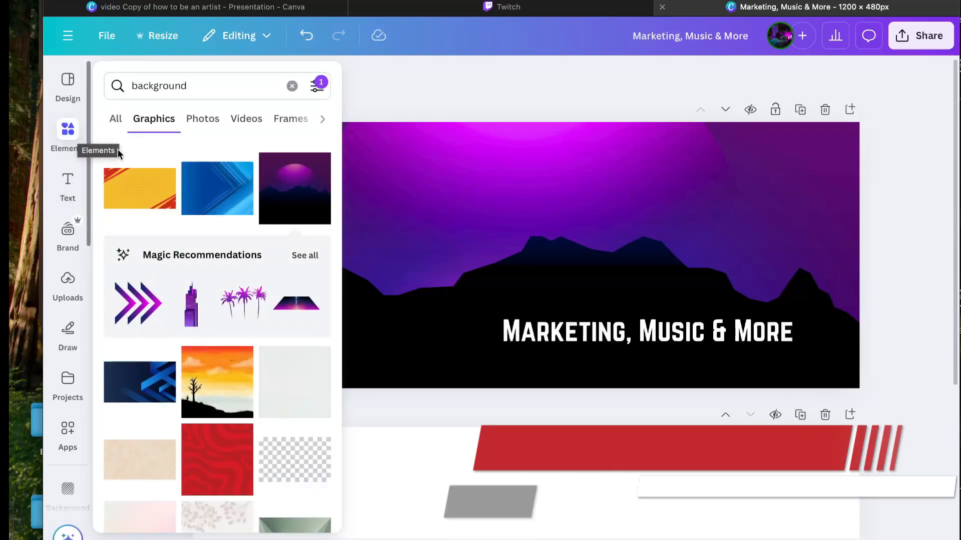
pyautogui.click(302, 259)
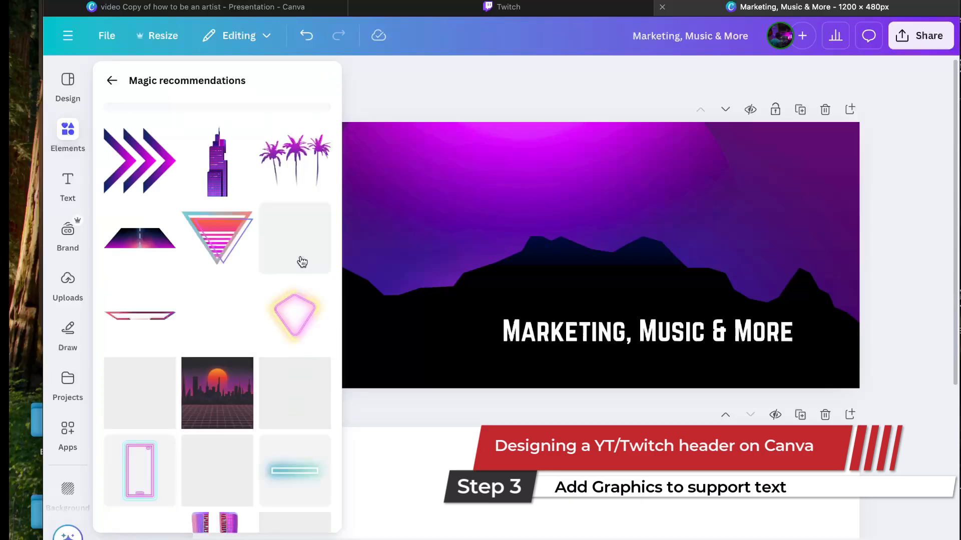
pyautogui.click(219, 176)
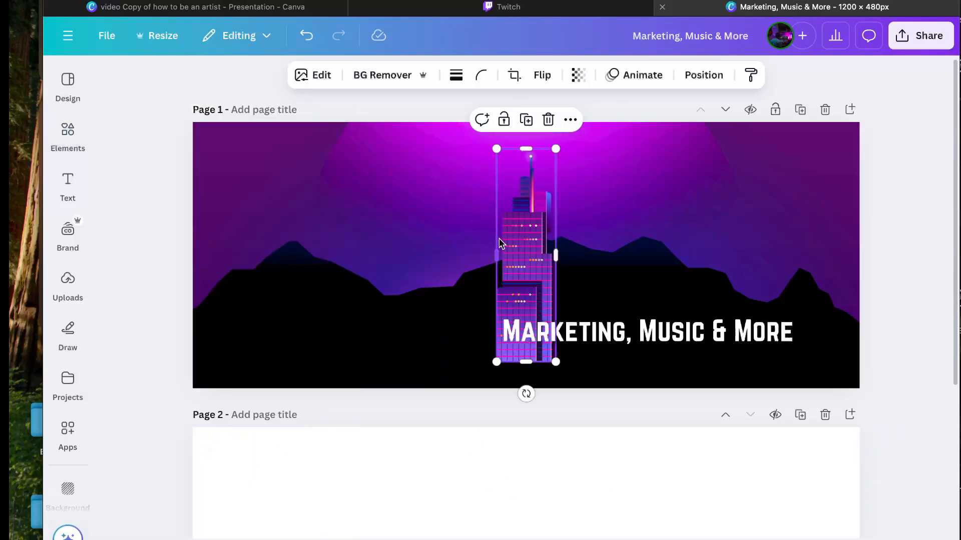
# Step: Place the skyscraper at the banner's right edge beside the subtitle and enlarge it
pyautogui.moveTo(552, 254); pyautogui.dragTo(835, 285)
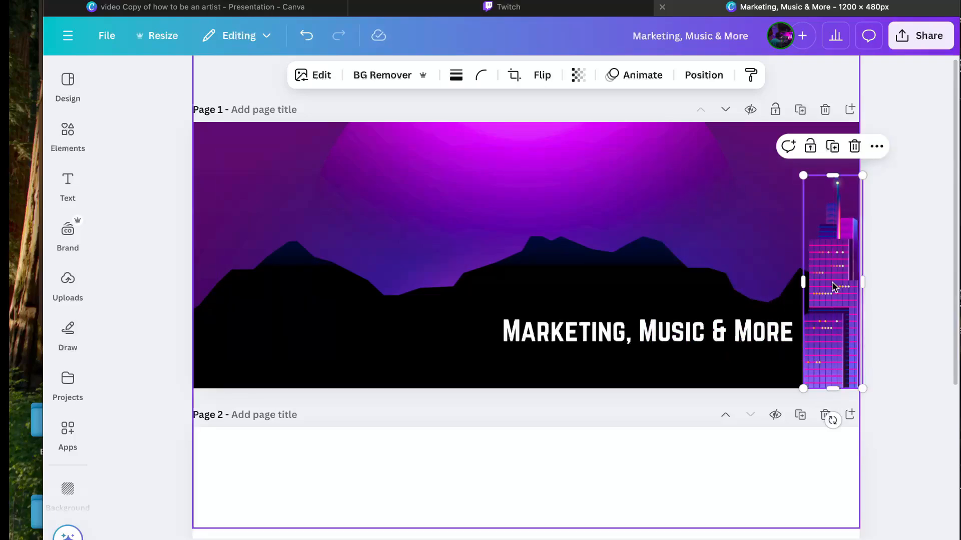
pyautogui.click(908, 283)
pyautogui.click(744, 356)
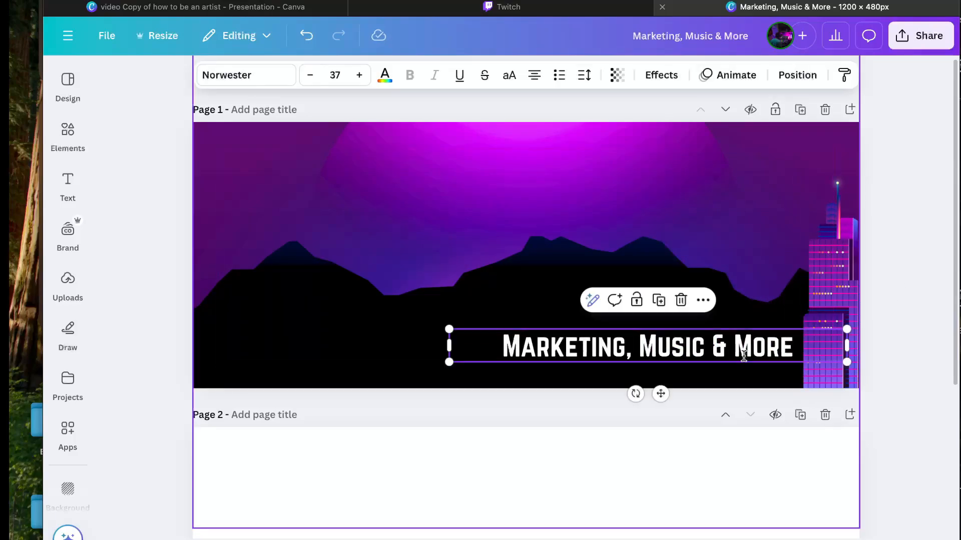
pyautogui.click(834, 236)
pyautogui.moveTo(804, 172); pyautogui.dragTo(786, 155)
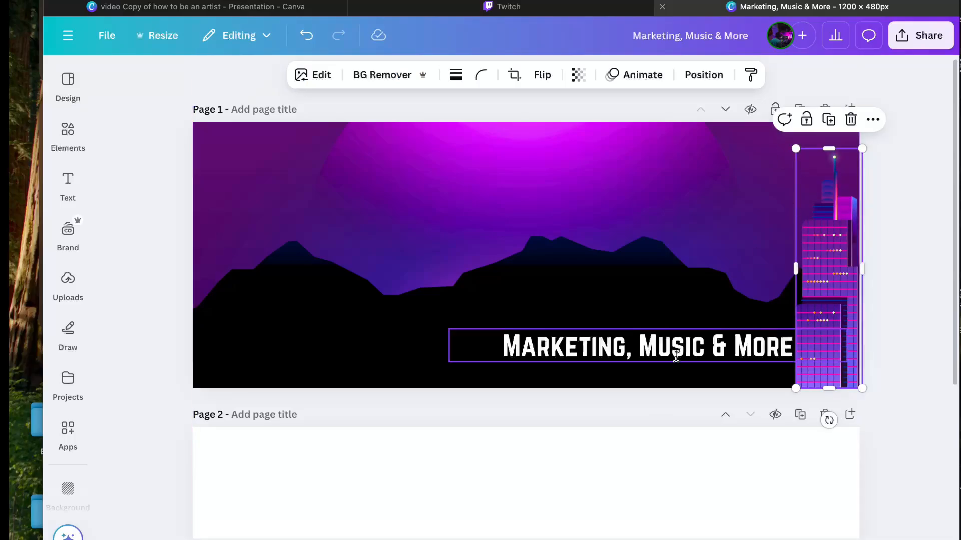
pyautogui.click(67, 135)
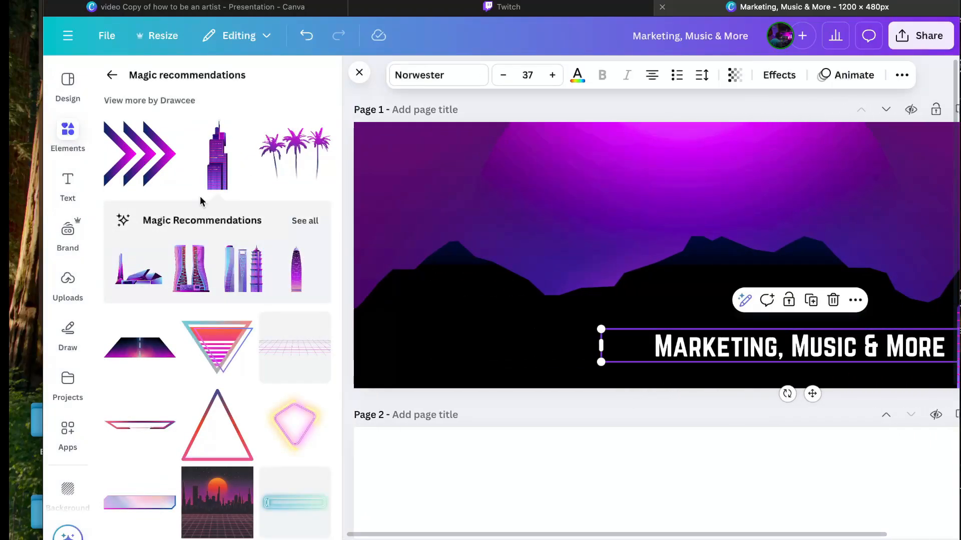
# Step: Add a neon chevron graphic, shrinking it and nudging it beside the subtitle
pyautogui.click(131, 159)
pyautogui.moveTo(803, 148); pyautogui.dragTo(617, 319)
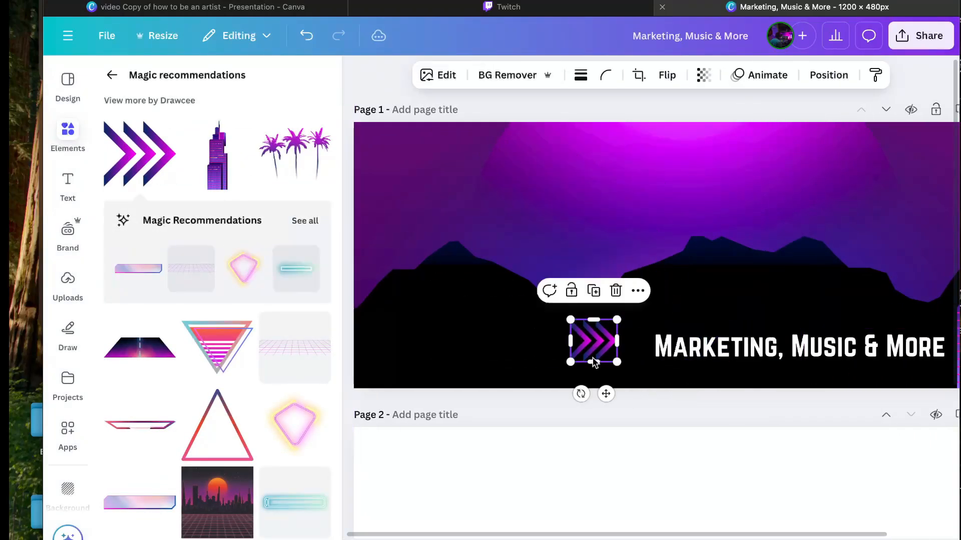
pyautogui.moveTo(606, 396); pyautogui.dragTo(635, 407)
# Step: Add the purple perspective grid and bring it forward in front of the mountains
pyautogui.scroll(-1, 203, 300)
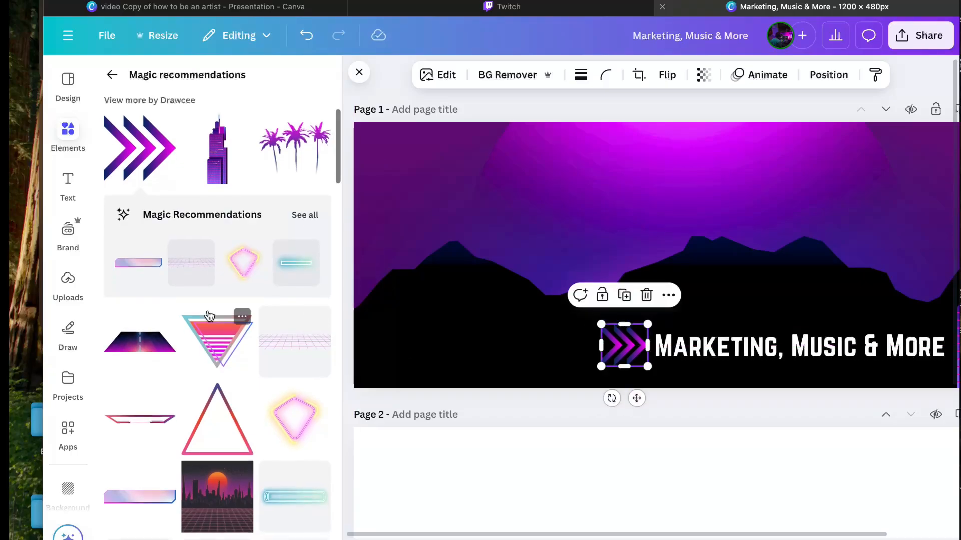
pyautogui.click(188, 270)
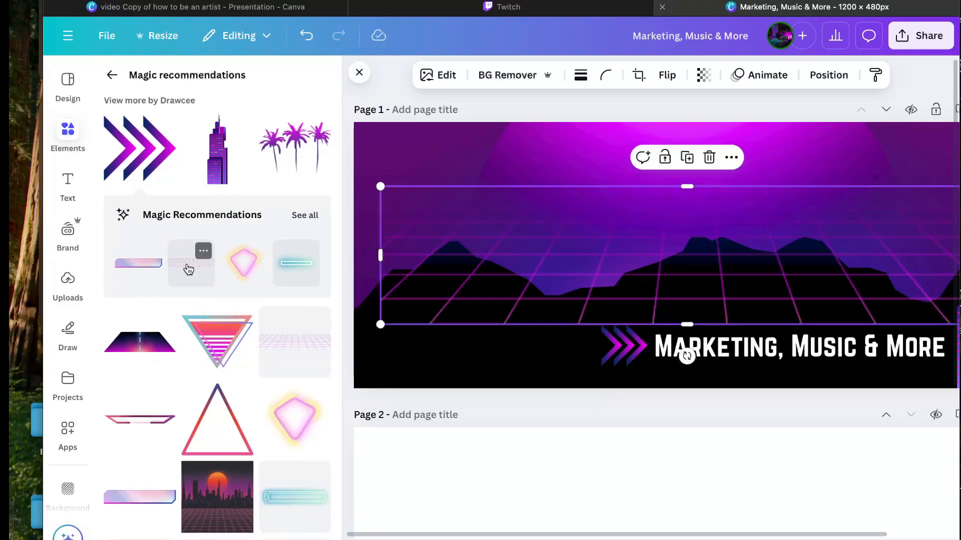
pyautogui.moveTo(560, 267); pyautogui.dragTo(497, 297)
pyautogui.press('super+[')
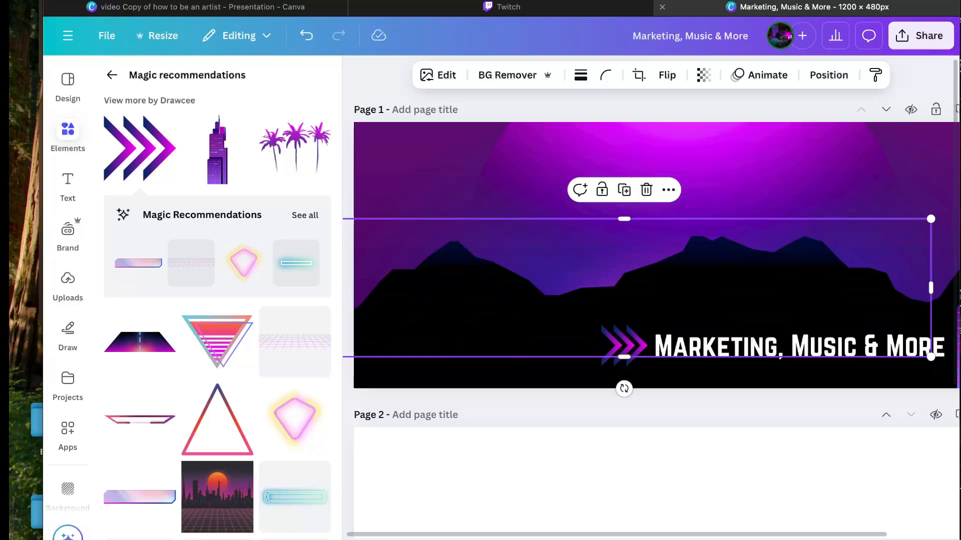
pyautogui.press('super+]')
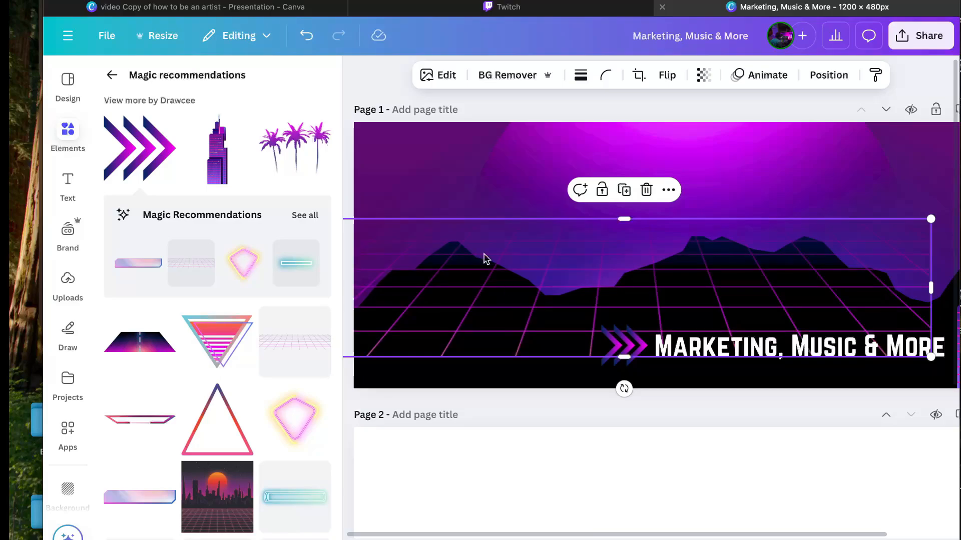
pyautogui.rightClick(415, 276)
pyautogui.moveTo(531, 272)
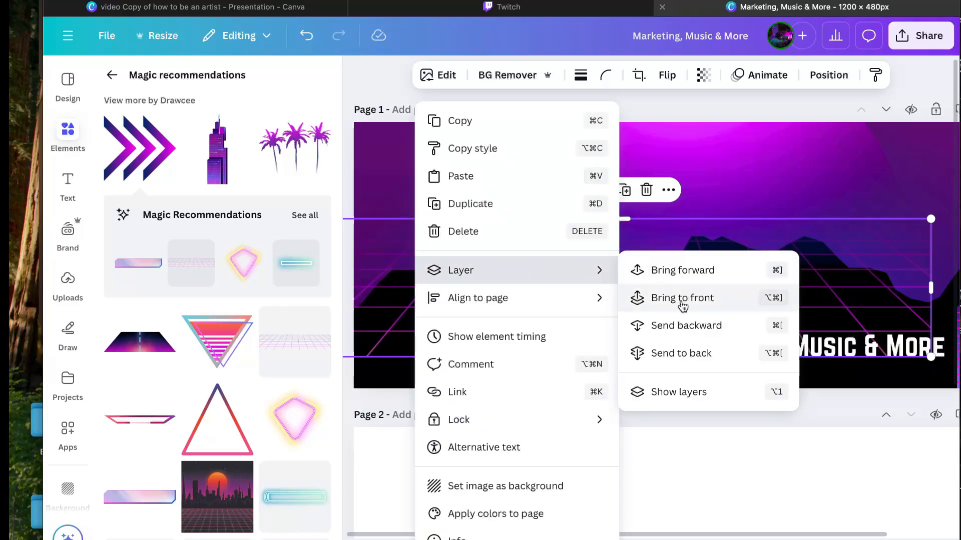
pyautogui.click(675, 274)
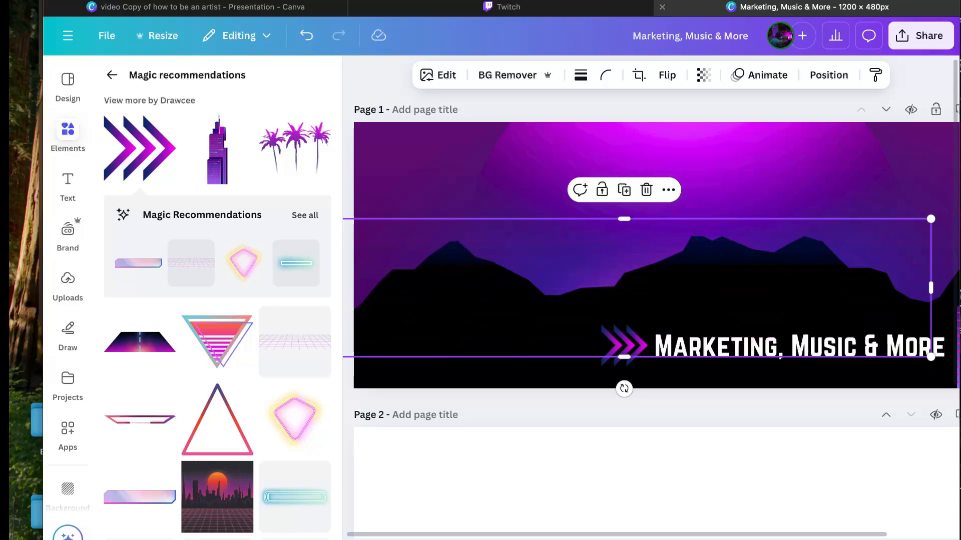
# Step: Align the grid to the page's left edge and widen it to the full page width
pyautogui.moveTo(472, 310); pyautogui.dragTo(510, 334)
pyautogui.hscroll(3, 511, 333)
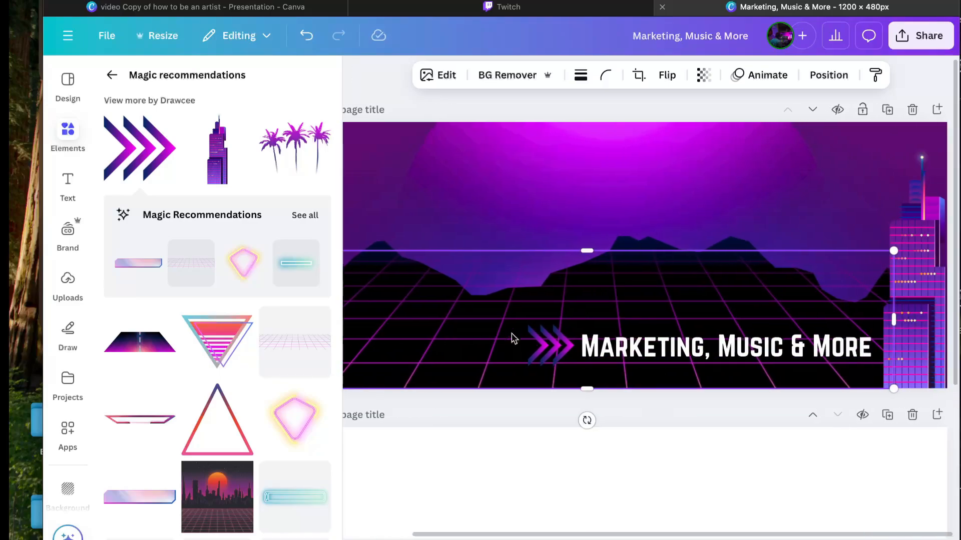
pyautogui.moveTo(897, 324); pyautogui.dragTo(949, 328)
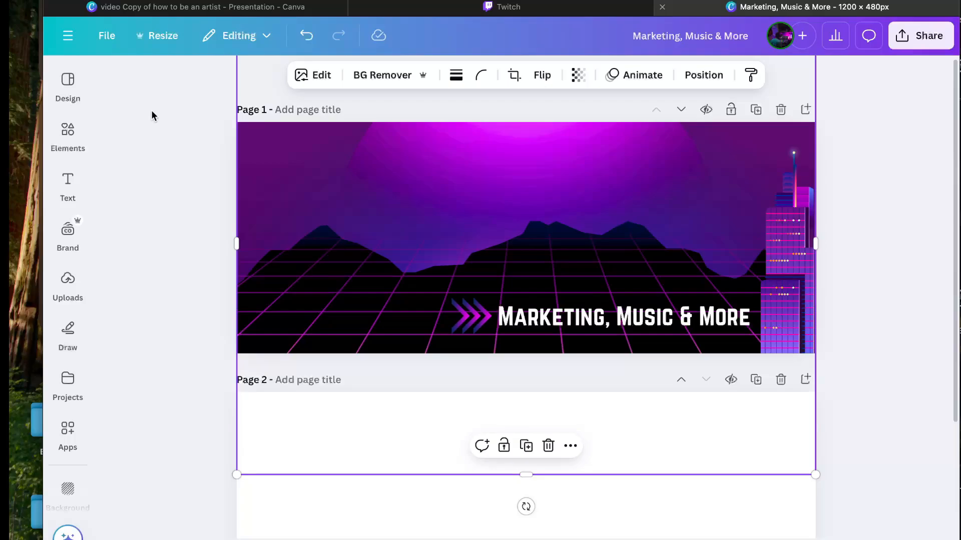
pyautogui.moveTo(59, 145)
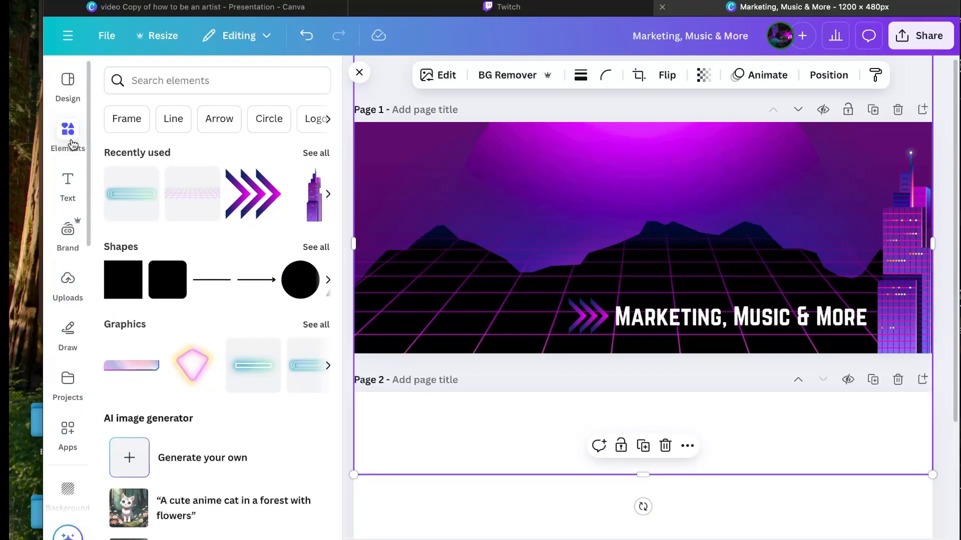
# Step: Try a pink neon frame from the recommended graphics, resize it, then delete it
pyautogui.click(318, 326)
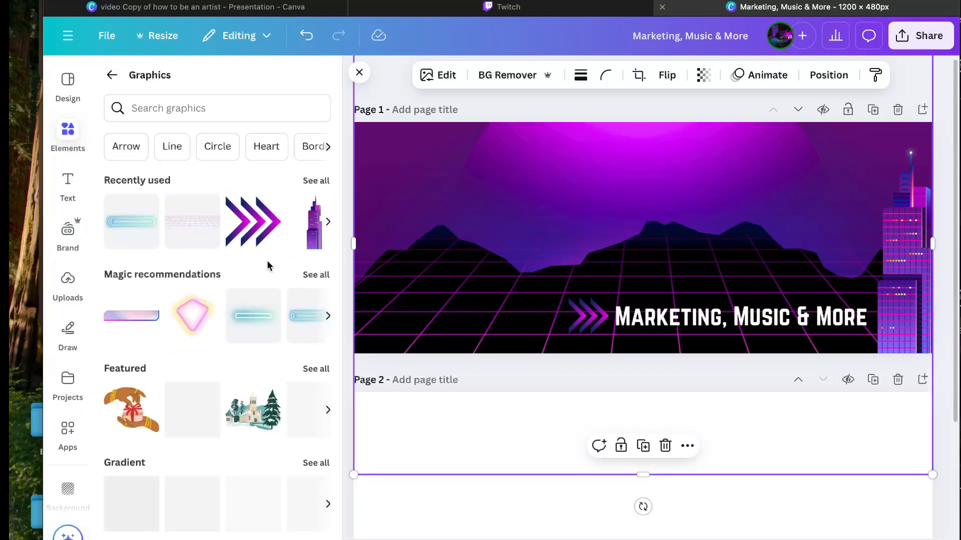
pyautogui.click(312, 276)
pyautogui.scroll(-5, 255, 314)
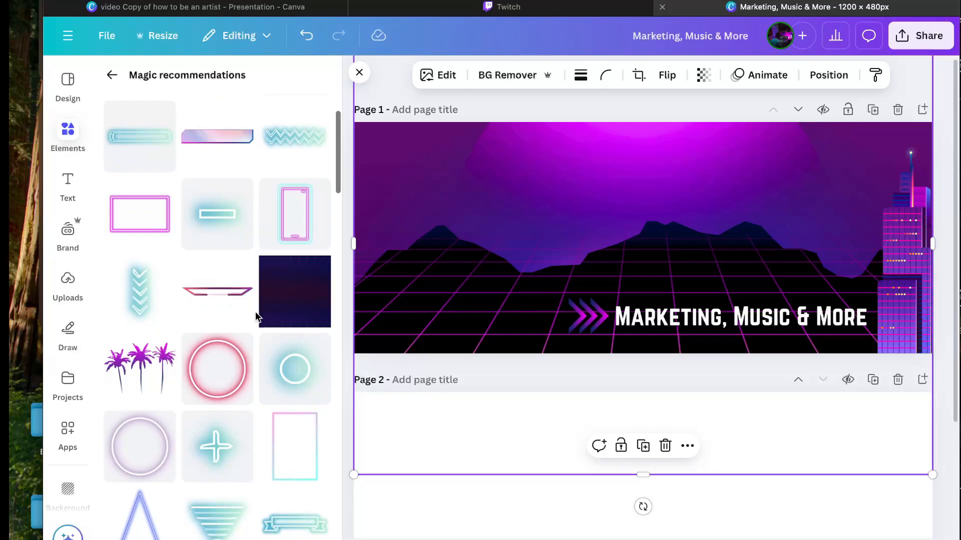
pyautogui.click(142, 403)
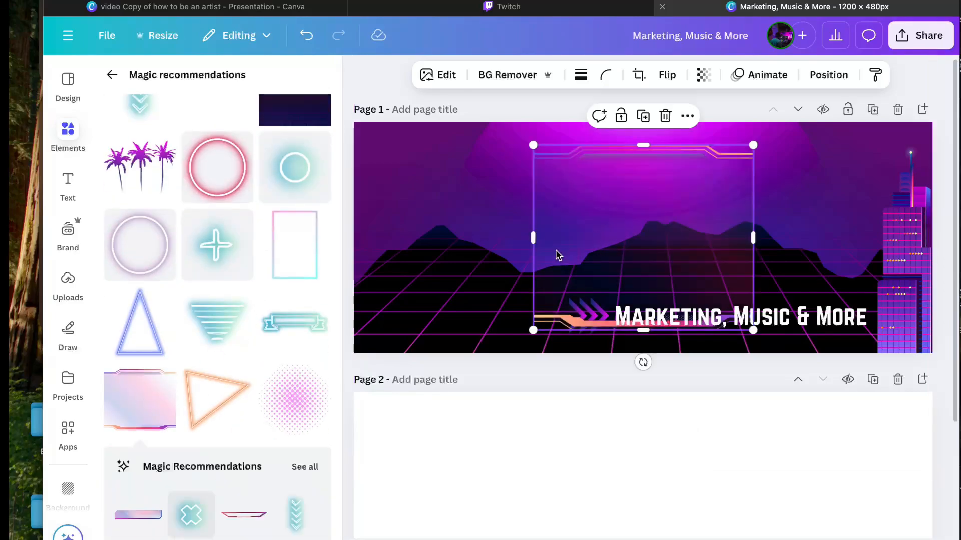
pyautogui.moveTo(640, 145)
pyautogui.mouseDown()
pyautogui.moveTo(638, 84)
pyautogui.moveTo(630, 153)
pyautogui.moveTo(631, 146)
pyautogui.mouseUp()
pyautogui.moveTo(752, 146); pyautogui.dragTo(654, 223)
pyautogui.moveTo(654, 279); pyautogui.dragTo(785, 279)
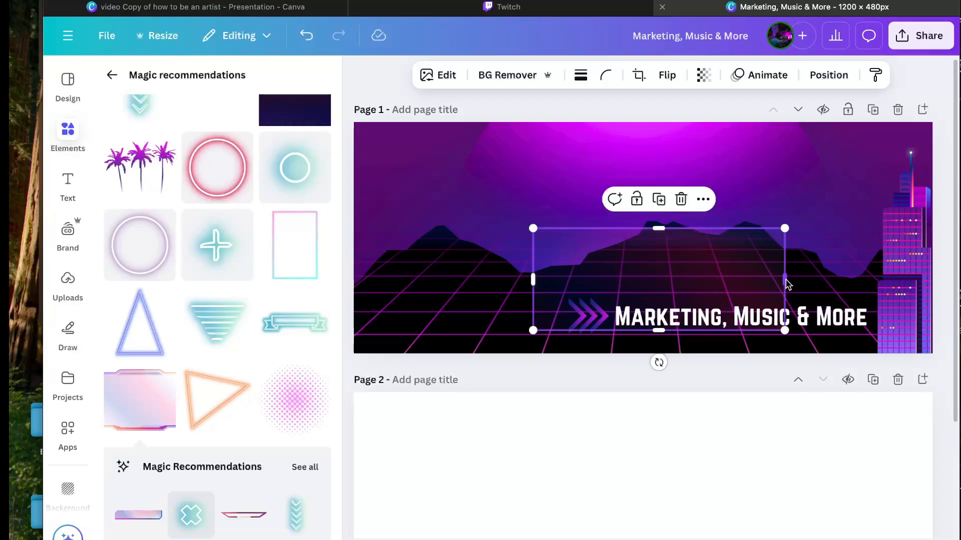
pyautogui.press('Delete')
# Step: Add the gradient neon frame, size it across the upper middle, then add the road graphic
pyautogui.scroll(-7, 209, 396)
pyautogui.click(139, 178)
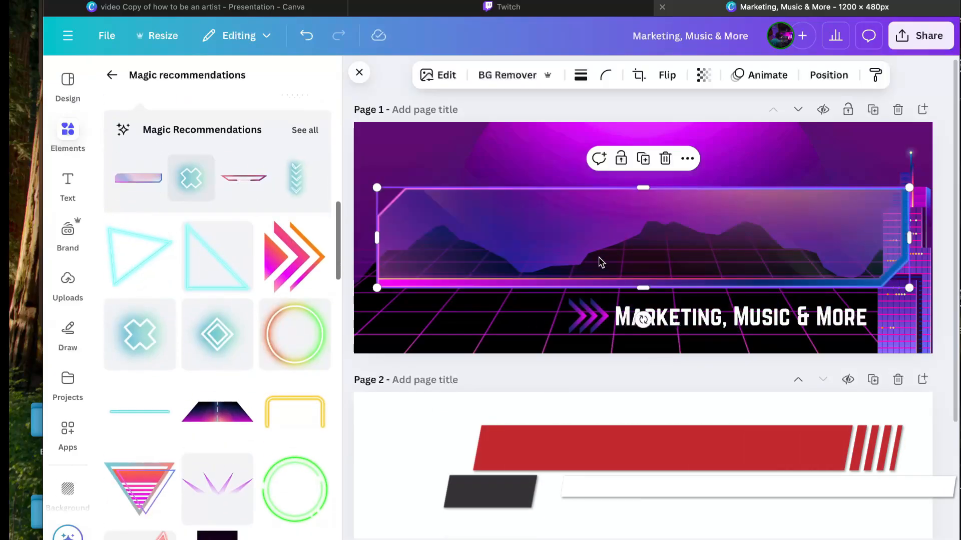
pyautogui.moveTo(909, 187); pyautogui.dragTo(777, 213)
pyautogui.moveTo(726, 254); pyautogui.dragTo(767, 236)
pyautogui.moveTo(616, 196); pyautogui.dragTo(616, 179)
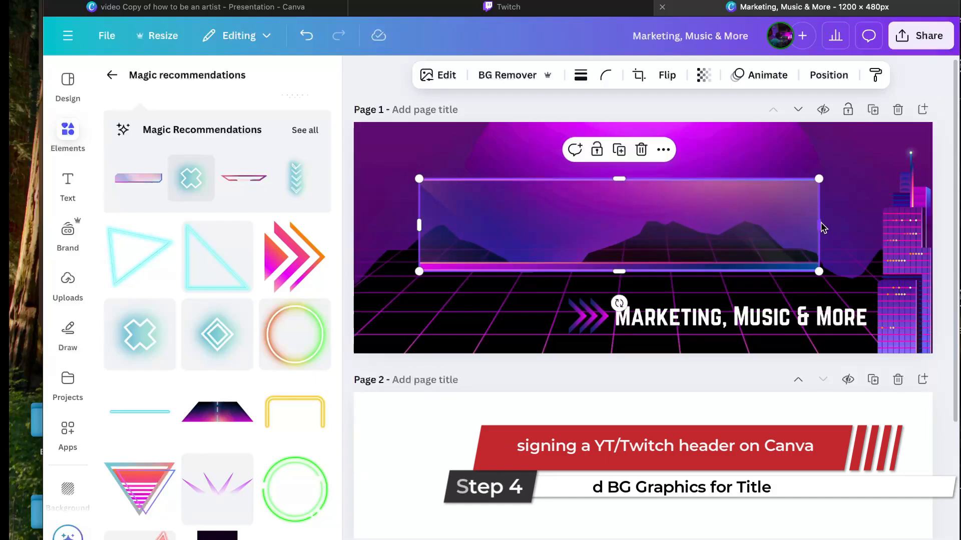
pyautogui.moveTo(820, 225); pyautogui.dragTo(860, 162)
pyautogui.press('super+z')
pyautogui.press('super+z')
pyautogui.press('Up')
pyautogui.press('Up')
pyautogui.press('Up')
pyautogui.press('Up')
pyautogui.press('Up')
pyautogui.press('Up')
pyautogui.press('Up')
pyautogui.press('Up')
pyautogui.press('Up')
pyautogui.press('Up')
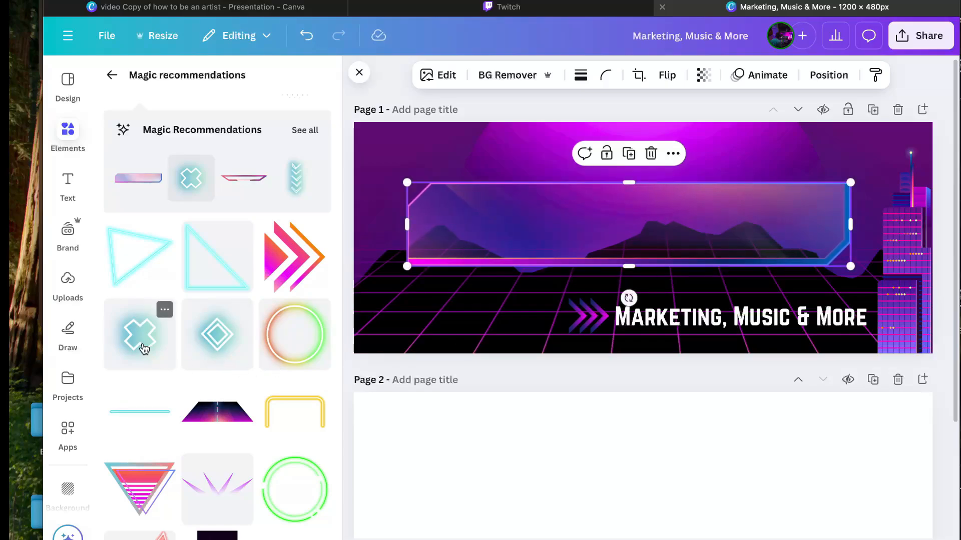
pyautogui.scroll(-1, 144, 349)
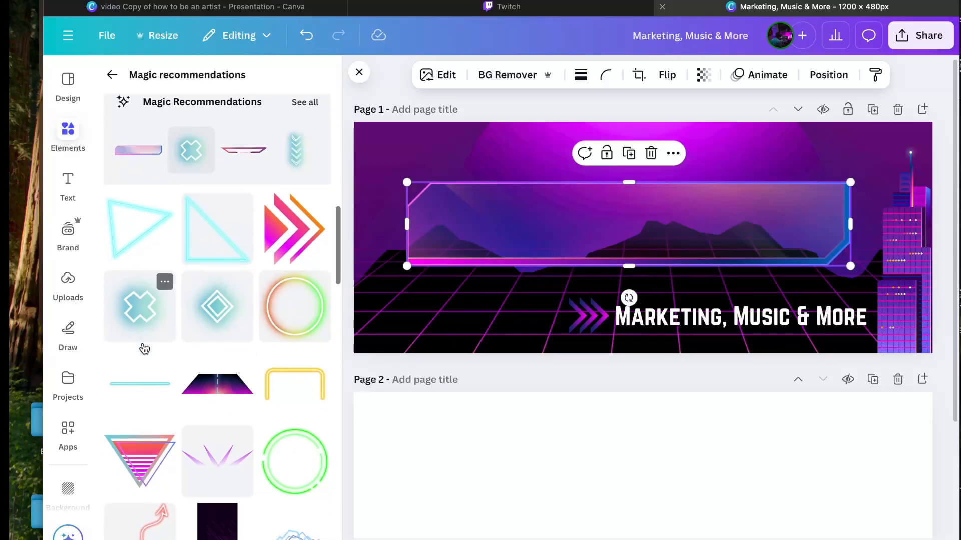
pyautogui.click(214, 394)
# Step: Send the road graphic behind the frame and arrows and stretch it wider across Page 1
pyautogui.press('super+bracketleft')
pyautogui.press('super+bracketleft')
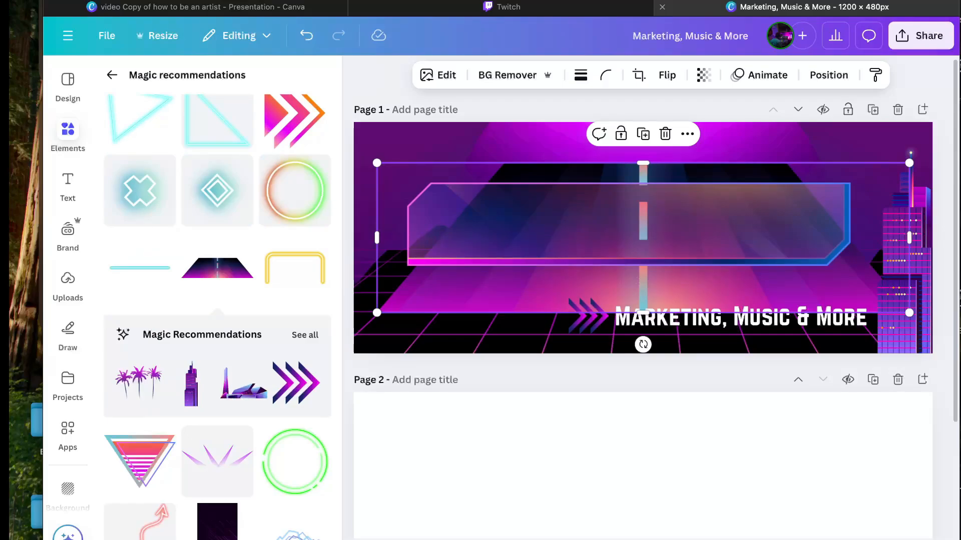
pyautogui.moveTo(502, 309)
pyautogui.mouseDown()
pyautogui.moveTo(502, 385)
pyautogui.moveTo(458, 404)
pyautogui.moveTo(416, 403)
pyautogui.moveTo(959, 341)
pyautogui.moveTo(480, 304)
pyautogui.moveTo(489, 305)
pyautogui.mouseUp()
pyautogui.moveTo(942, 259); pyautogui.dragTo(959, 254)
pyautogui.moveTo(775, 295); pyautogui.dragTo(828, 287)
pyautogui.scroll(-3, 954, 347)
pyautogui.click(342, 297)
pyautogui.moveTo(237, 278); pyautogui.dragTo(250, 261)
# Step: Raise the road's colour temperature and nudge the title slightly right
pyautogui.click(409, 289)
pyautogui.click(410, 279)
pyautogui.click(313, 70)
pyautogui.click(146, 118)
pyautogui.moveTo(548, 259); pyautogui.dragTo(553, 262)
pyautogui.click(434, 244)
pyautogui.click(291, 268)
pyautogui.click(476, 264)
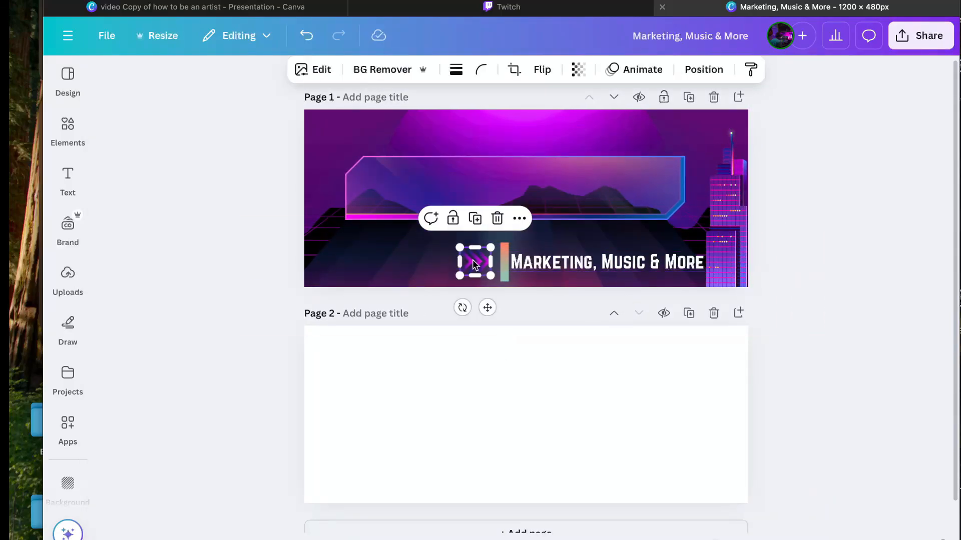
pyautogui.click(476, 265)
# Step: Edit the road's colours, shifting its dark purple hue to 11
pyautogui.click(312, 69)
pyautogui.scroll(-2, 200, 325)
pyautogui.click(165, 395)
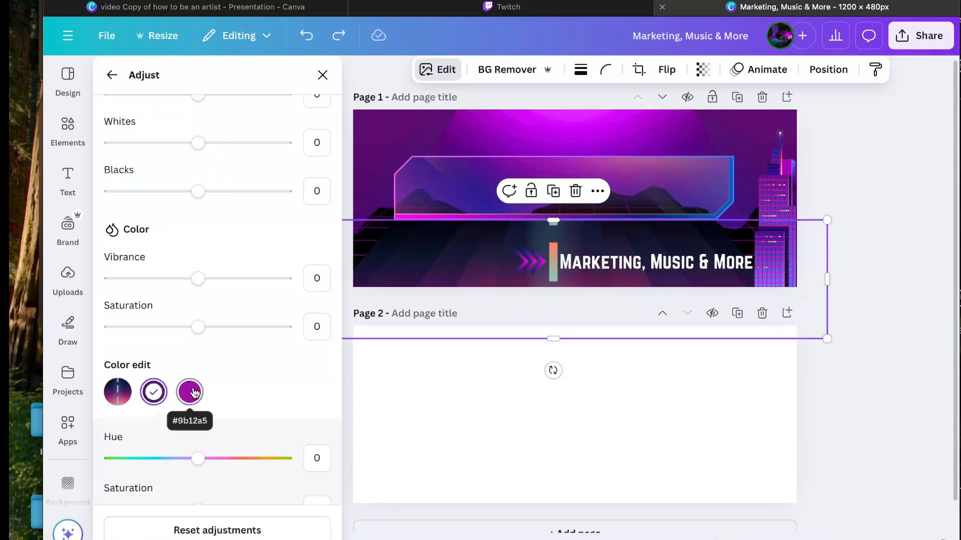
pyautogui.click(190, 392)
pyautogui.moveTo(198, 458)
pyautogui.mouseDown()
pyautogui.moveTo(141, 457)
pyautogui.moveTo(186, 457)
pyautogui.mouseUp()
pyautogui.scroll(-2, 195, 428)
pyautogui.click(152, 306)
pyautogui.moveTo(198, 375); pyautogui.dragTo(209, 381)
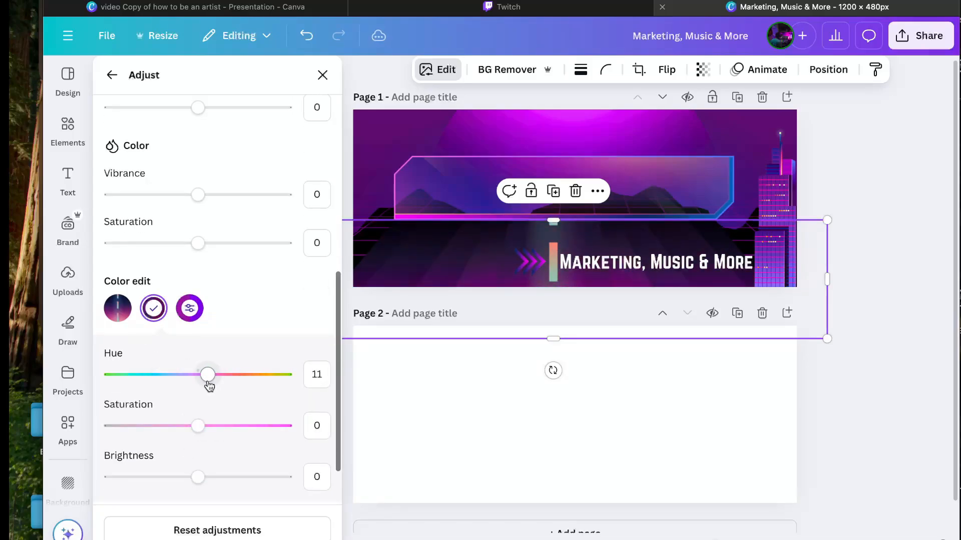
# Step: Raise the road's tint to about 80 and cool its temperature to -29
pyautogui.scroll(10, 199, 428)
pyautogui.moveTo(203, 300); pyautogui.dragTo(268, 308)
pyautogui.moveTo(248, 260); pyautogui.dragTo(174, 261)
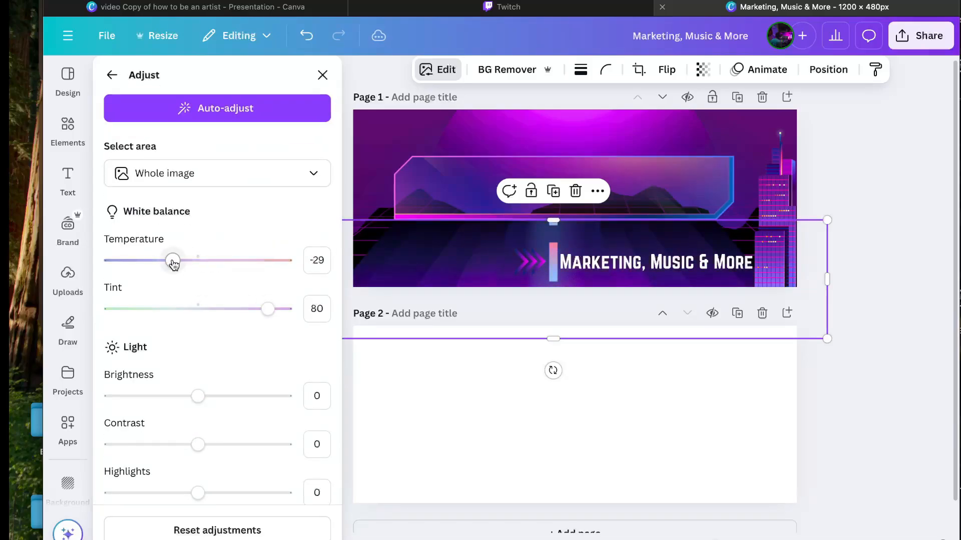
pyautogui.scroll(-8, 180, 325)
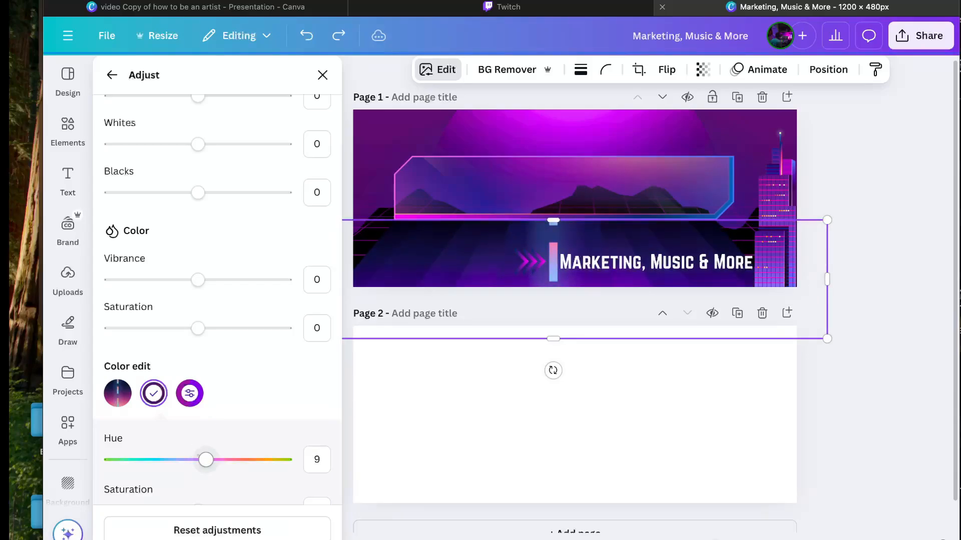
pyautogui.click(876, 208)
# Step: Apply a Fuchsia duotone to the road at intensity 58, then select the arrows before the title
pyautogui.click(314, 69)
pyautogui.click(216, 320)
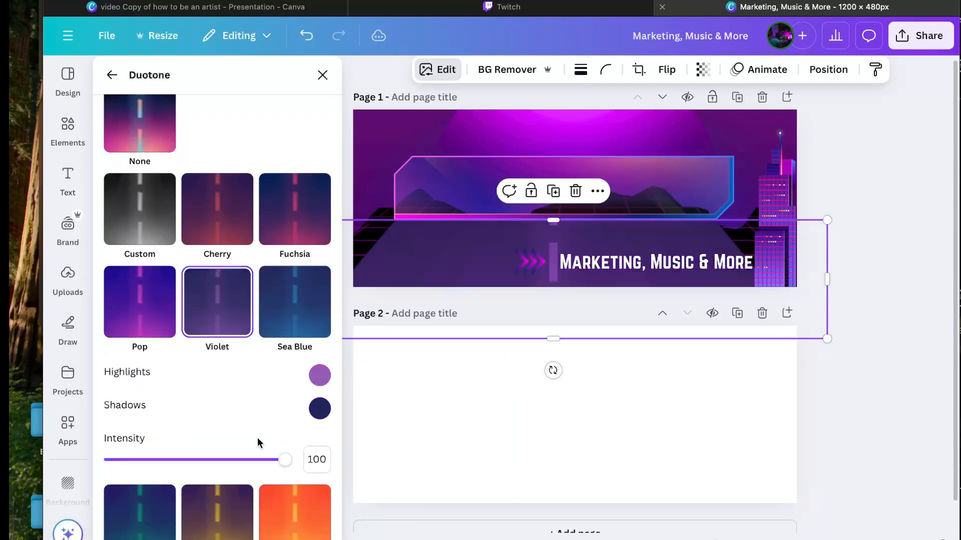
pyautogui.moveTo(281, 457); pyautogui.dragTo(204, 457)
pyautogui.click(283, 216)
pyautogui.scroll(-8, 250, 220)
pyautogui.click(219, 226)
pyautogui.scroll(10, 219, 226)
pyautogui.click(142, 326)
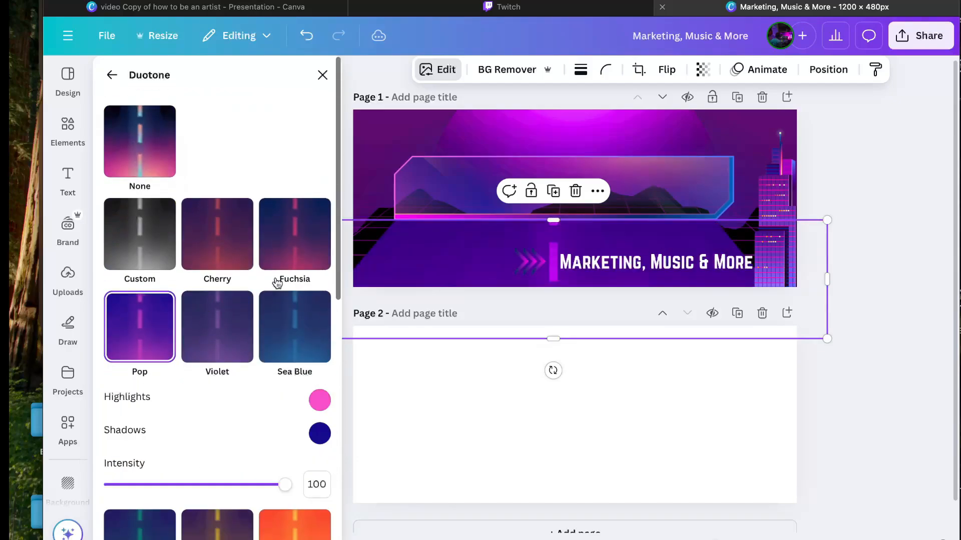
pyautogui.click(284, 250)
pyautogui.moveTo(284, 389); pyautogui.dragTo(210, 388)
pyautogui.click(531, 262)
pyautogui.click(466, 263)
# Step: Delete the arrows and split the subtitle into two left-aligned lines after 'Marketing,'
pyautogui.press('Delete')
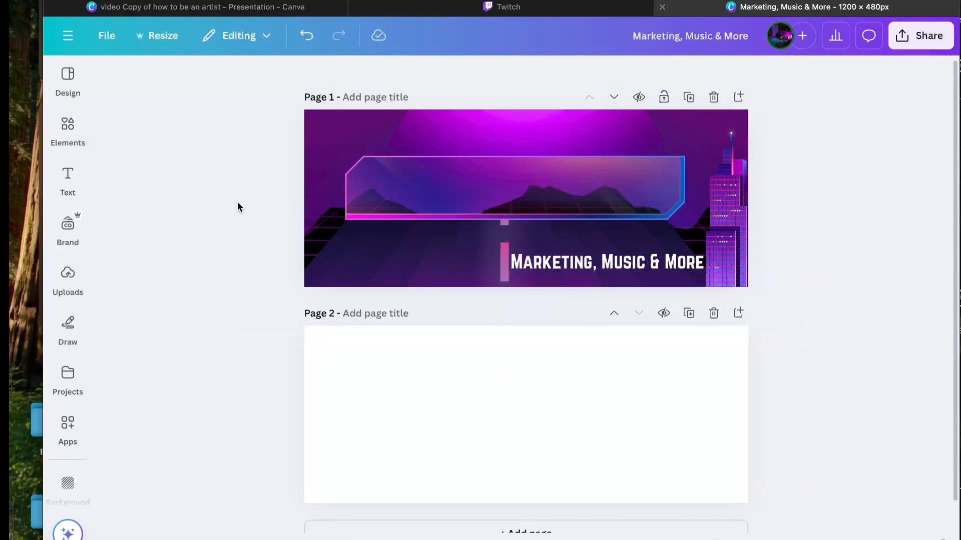
pyautogui.click(475, 267)
pyautogui.click(601, 259)
pyautogui.press('Return')
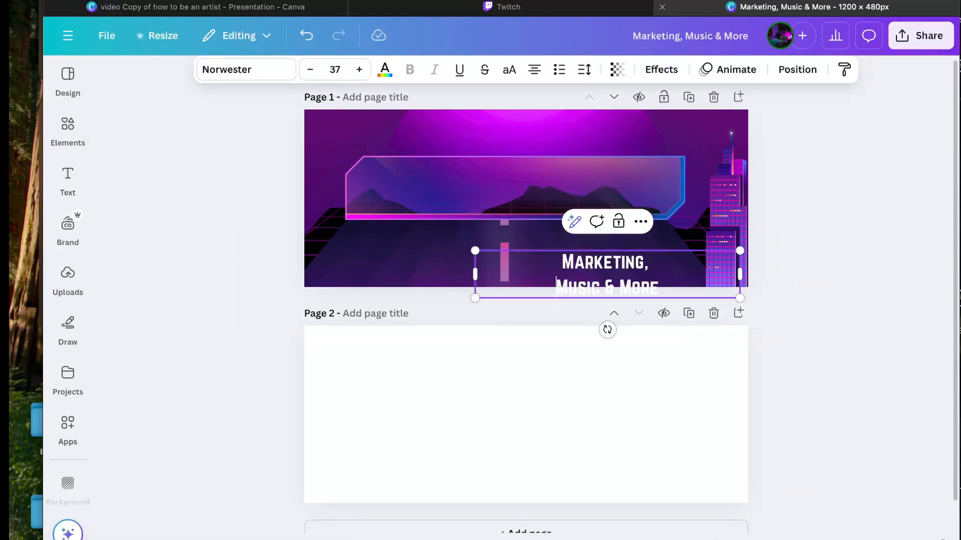
pyautogui.click(535, 70)
pyautogui.click(535, 70)
pyautogui.click(535, 70)
# Step: Narrow the subtitle box and shrink the text to about 31.3 below the neon frame
pyautogui.moveTo(740, 274); pyautogui.dragTo(654, 274)
pyautogui.moveTo(539, 261); pyautogui.dragTo(562, 247)
pyautogui.click(566, 247)
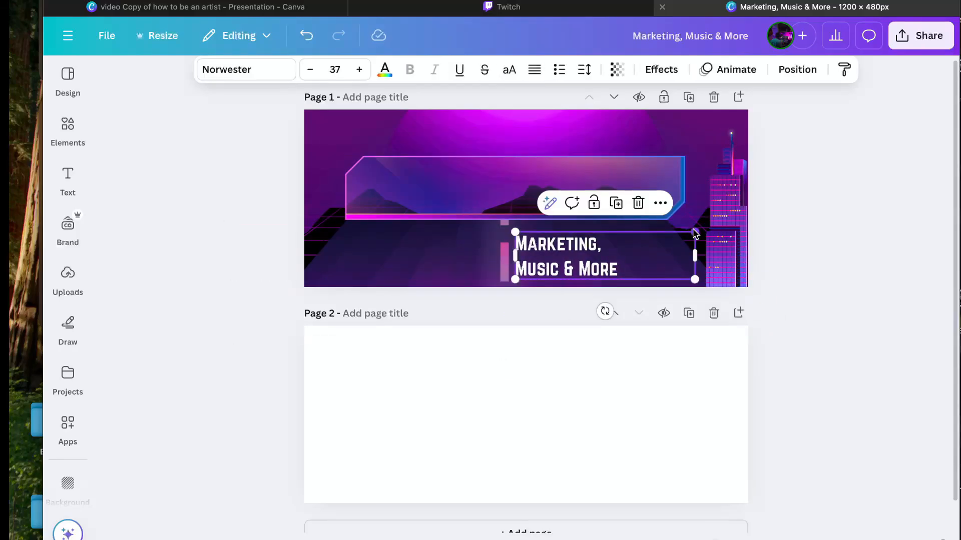
pyautogui.moveTo(695, 232); pyautogui.dragTo(667, 239)
pyautogui.click(454, 208)
pyautogui.click(579, 260)
pyautogui.click(483, 181)
pyautogui.click(68, 177)
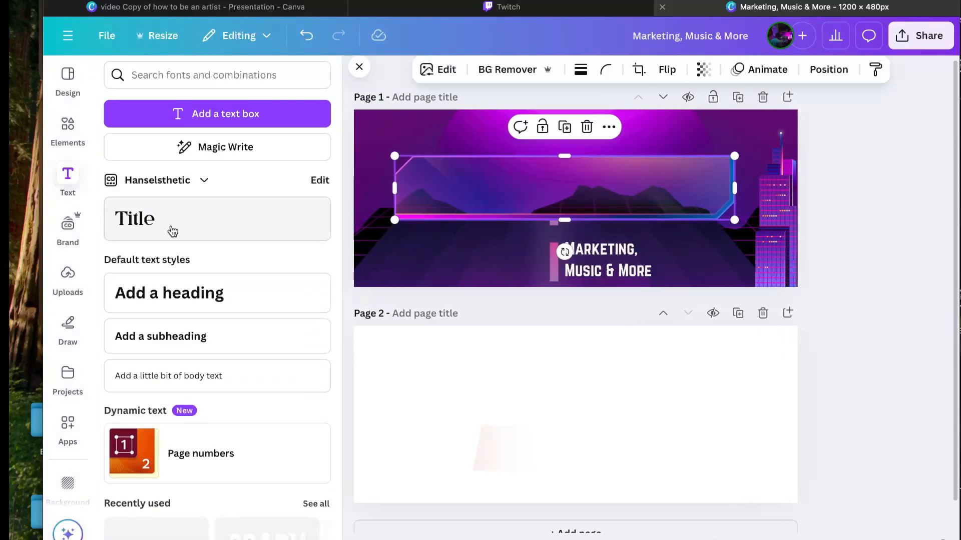
pyautogui.click(173, 231)
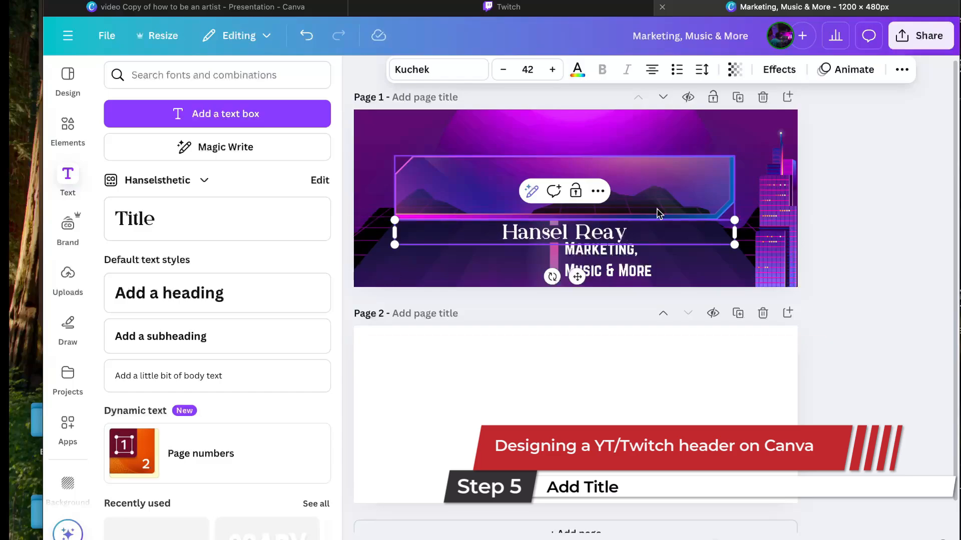
pyautogui.moveTo(656, 232); pyautogui.dragTo(657, 187)
# Step: Change the title font to Major Mono Display from the Display category
pyautogui.click(438, 69)
pyautogui.scroll(-4, 200, 333)
pyautogui.click(158, 245)
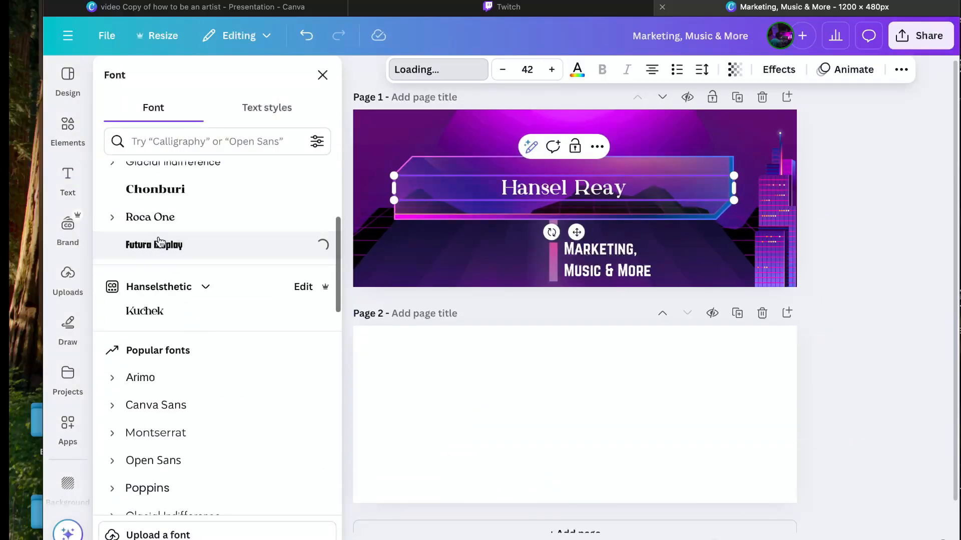
pyautogui.scroll(-3, 161, 313)
pyautogui.click(277, 184)
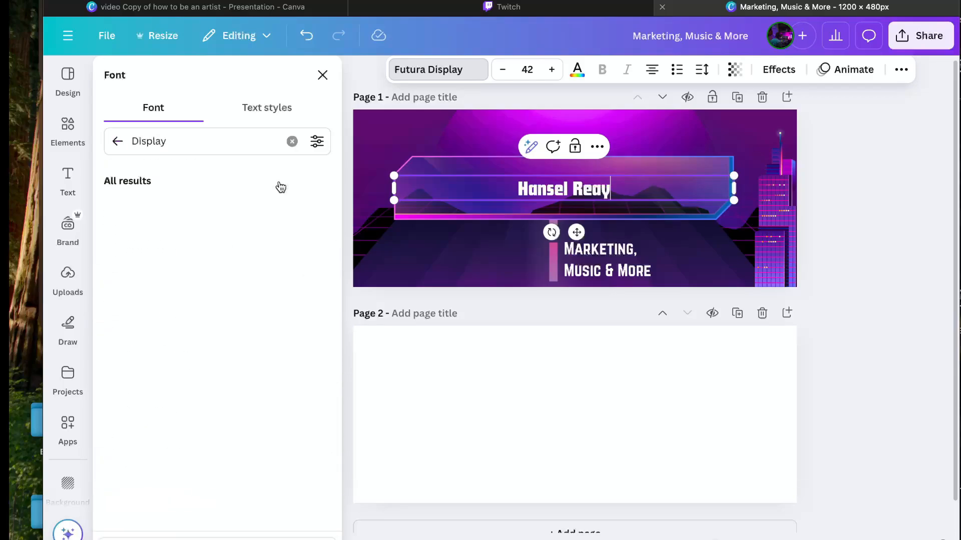
pyautogui.scroll(-2, 183, 325)
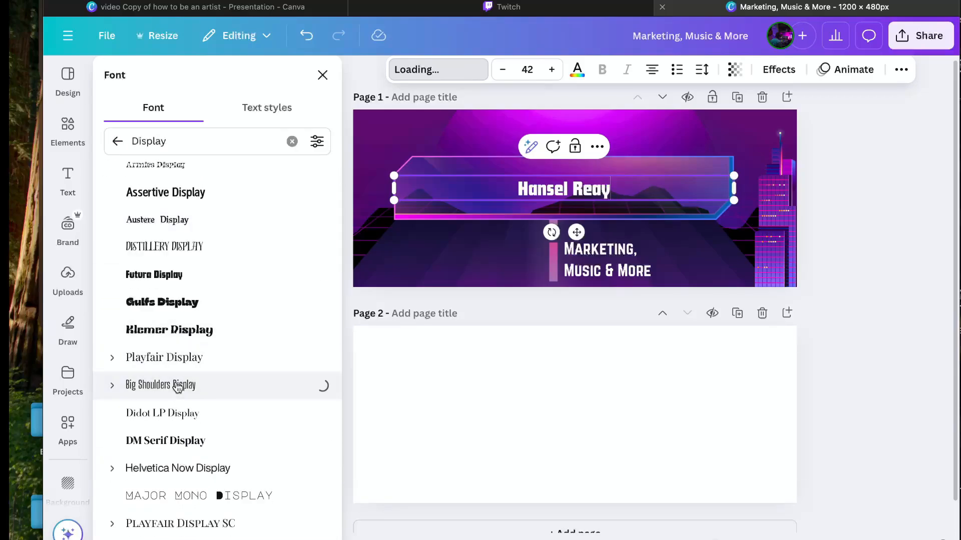
pyautogui.scroll(-3, 178, 389)
pyautogui.click(180, 367)
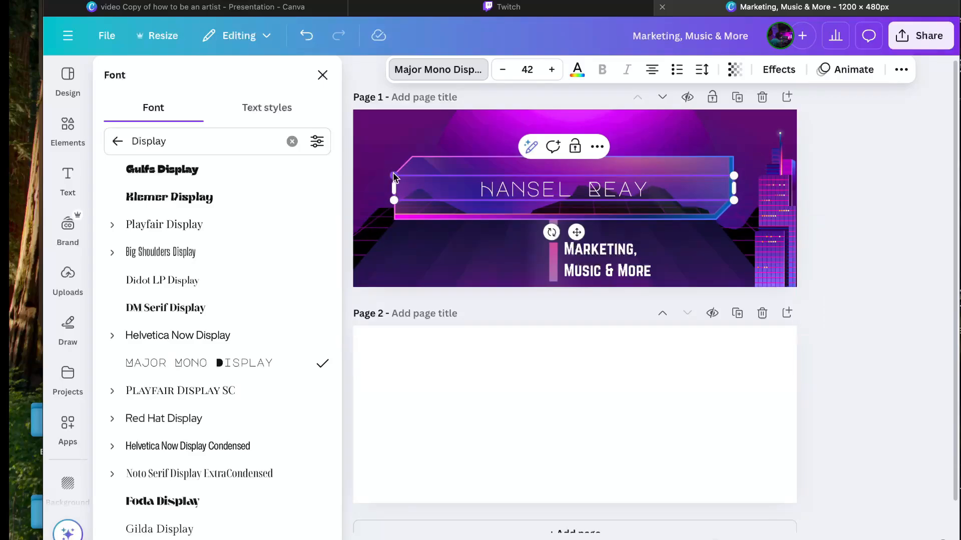
pyautogui.moveTo(394, 176); pyautogui.dragTo(435, 159)
pyautogui.moveTo(596, 234); pyautogui.dragTo(584, 237)
pyautogui.click(482, 140)
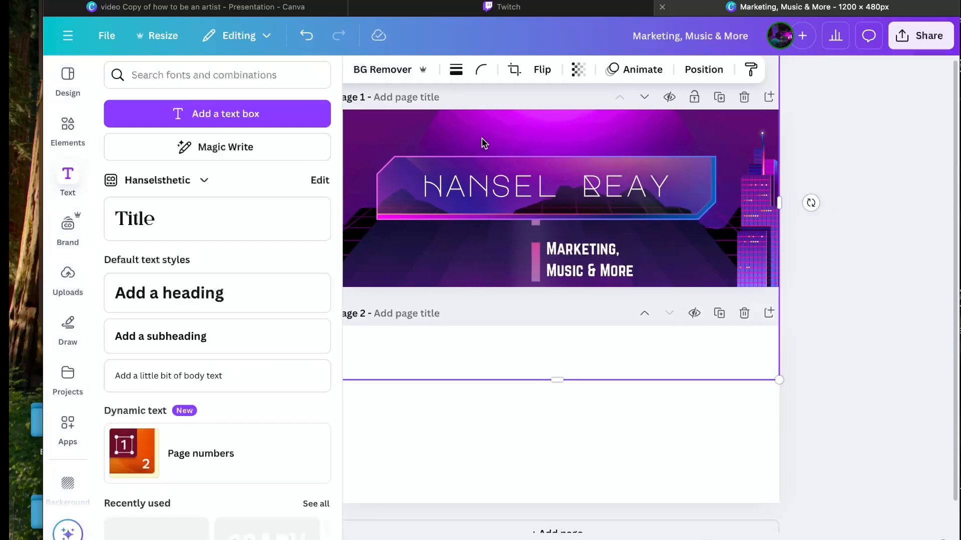
pyautogui.click(478, 179)
pyautogui.click(550, 70)
pyautogui.click(550, 70)
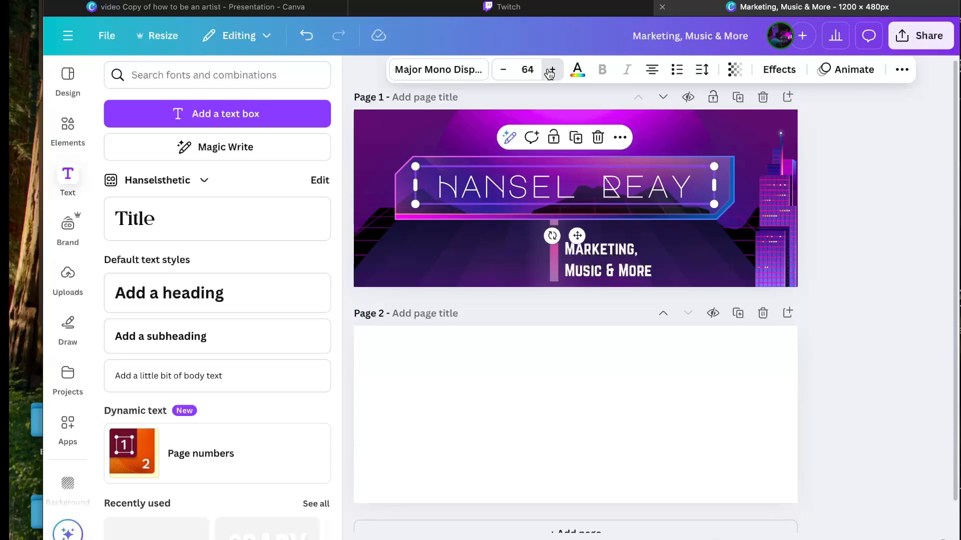
pyautogui.click(550, 70)
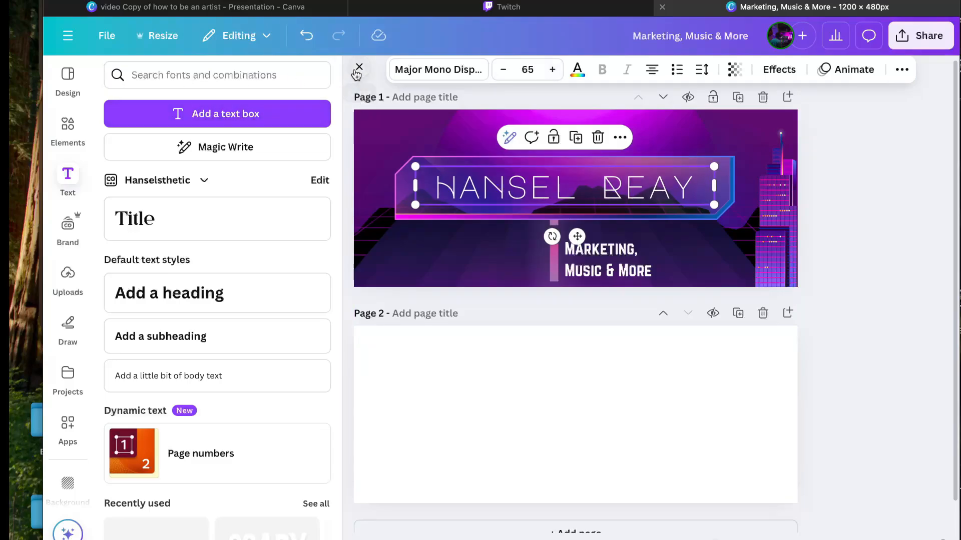
pyautogui.click(358, 70)
pyautogui.click(818, 220)
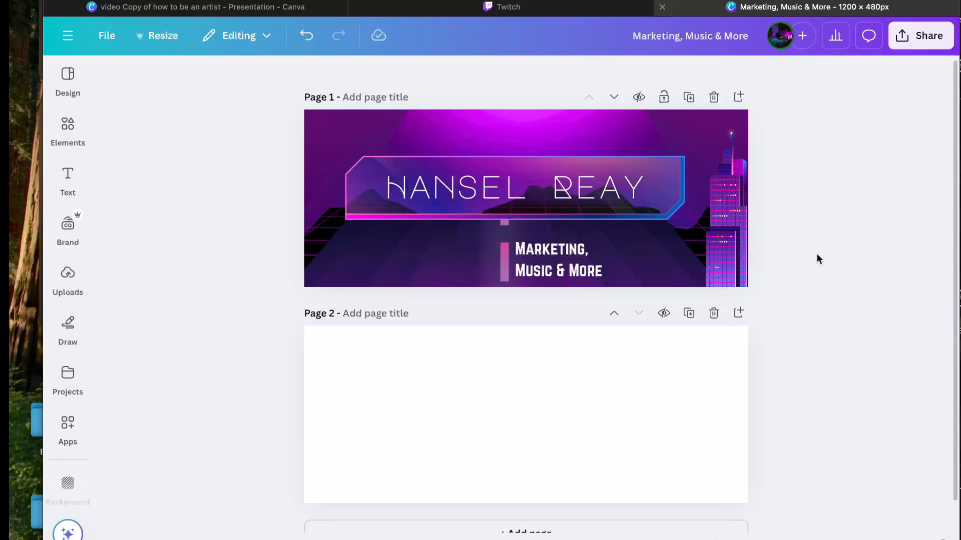
# Step: Apply a Wipe animation with Up direction to all banner elements, dragging Speed slower
pyautogui.moveTo(817, 254); pyautogui.dragTo(546, 145)
pyautogui.moveTo(525, 141); pyautogui.dragTo(526, 140)
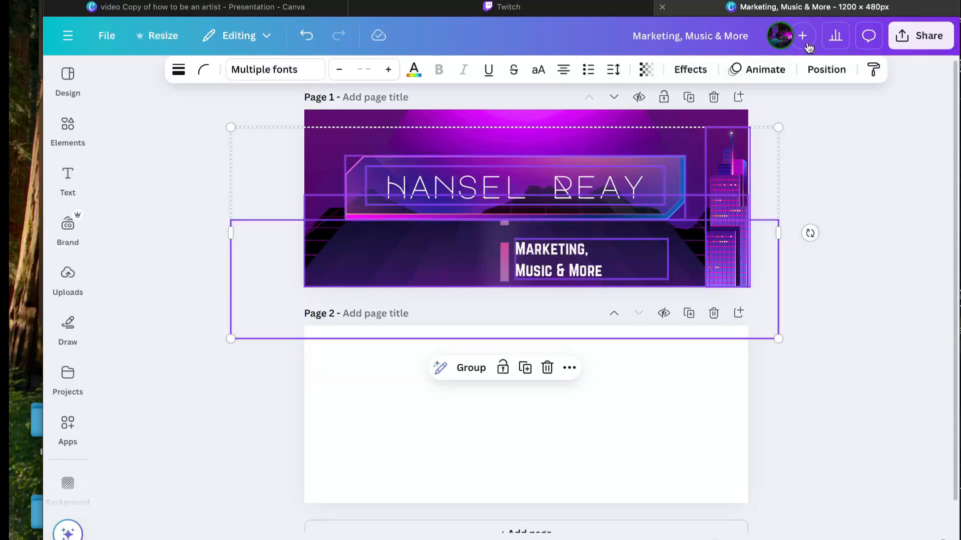
pyautogui.click(768, 70)
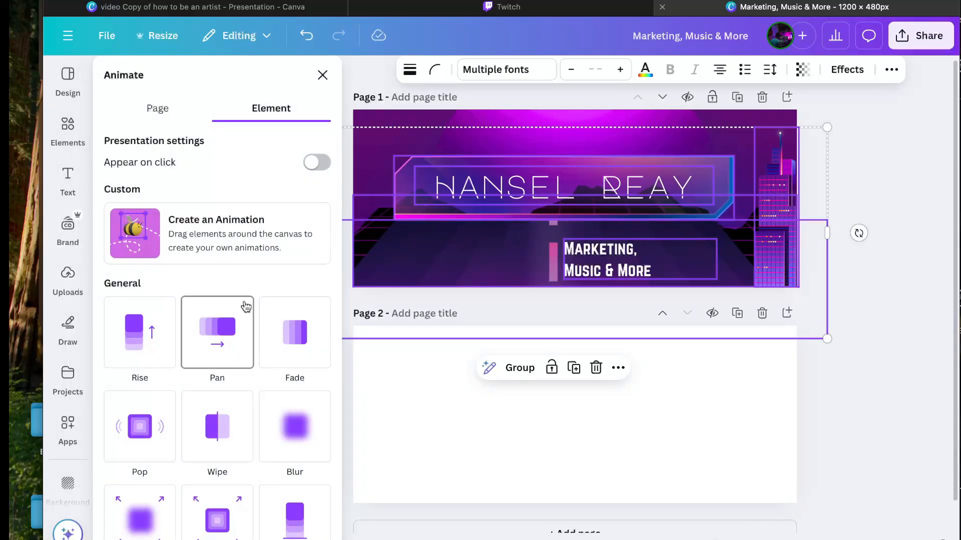
pyautogui.scroll(-5, 251, 318)
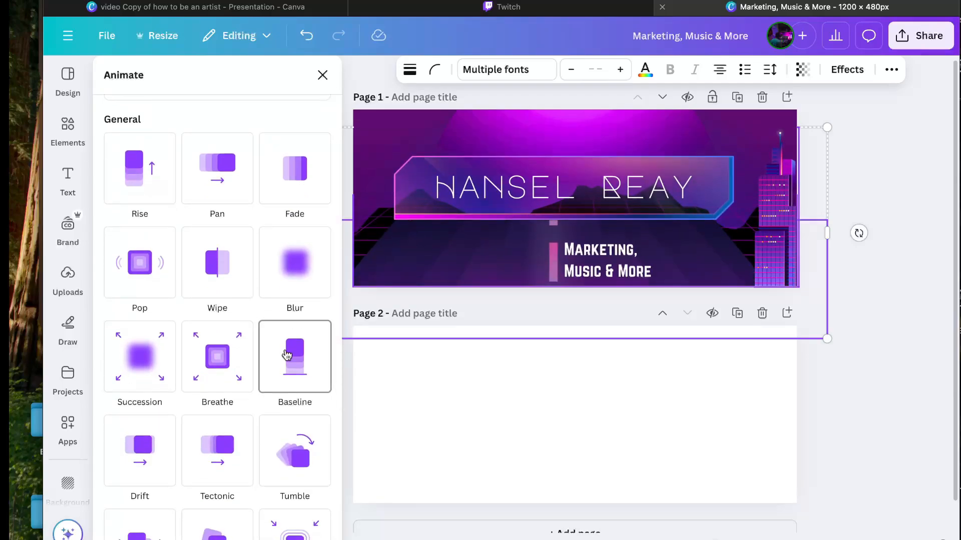
pyautogui.scroll(-2, 287, 355)
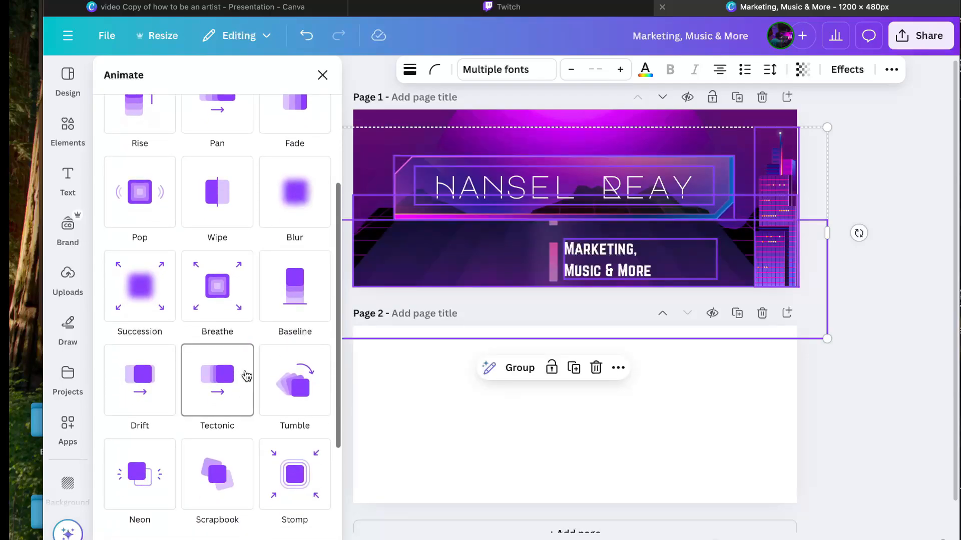
pyautogui.scroll(3, 187, 246)
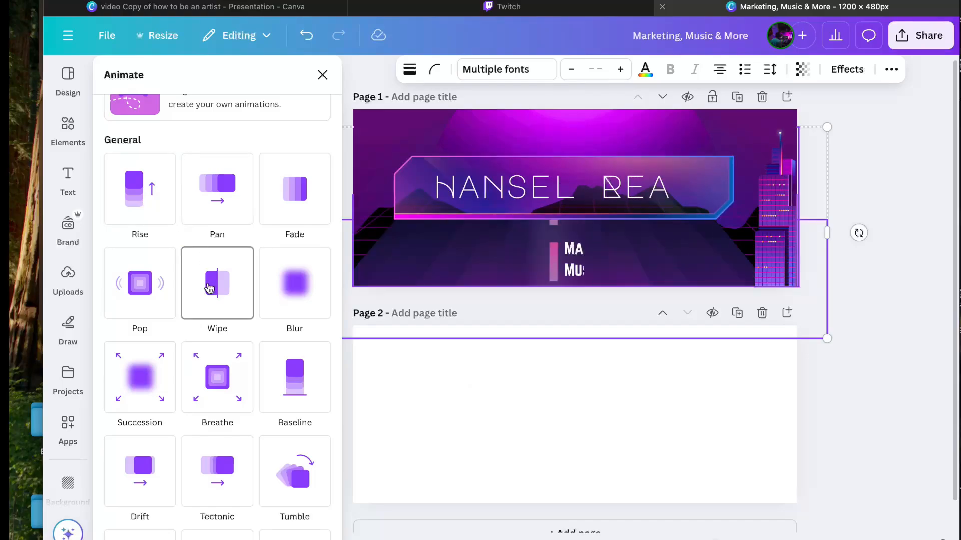
pyautogui.click(209, 289)
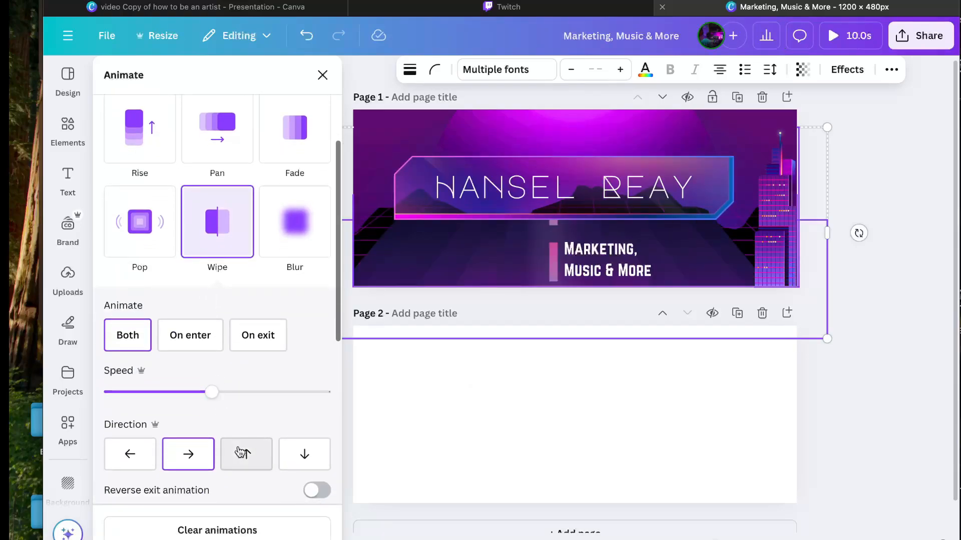
pyautogui.click(242, 454)
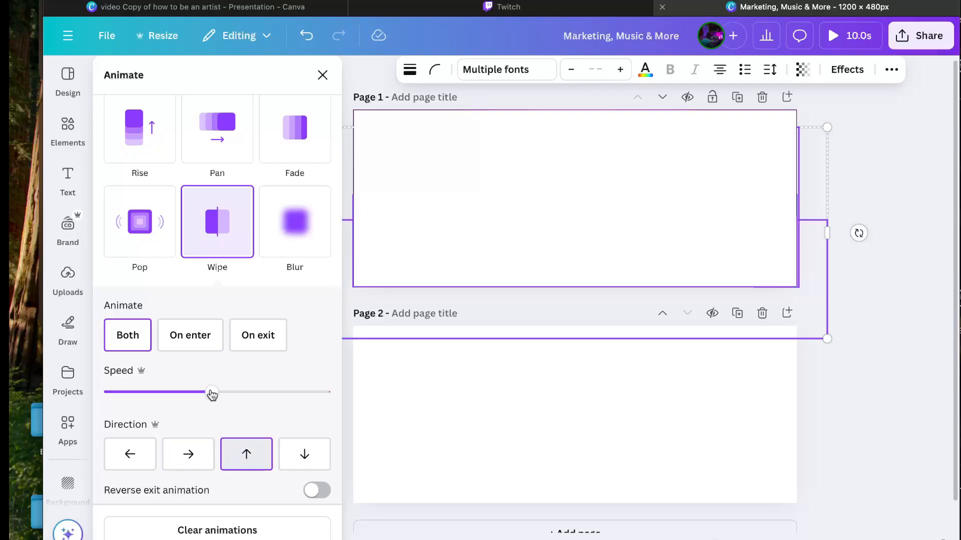
pyautogui.moveTo(212, 392); pyautogui.dragTo(145, 393)
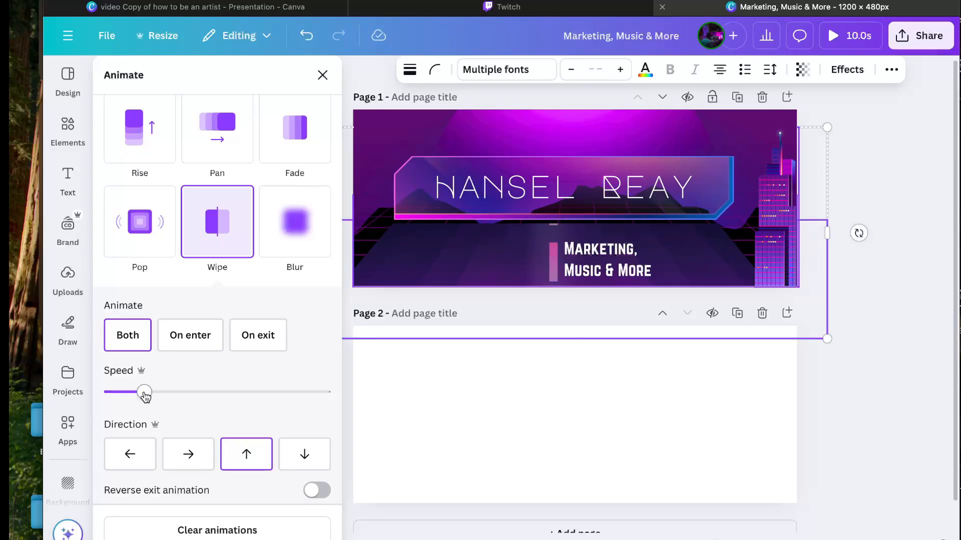
pyautogui.moveTo(139, 395); pyautogui.dragTo(119, 394)
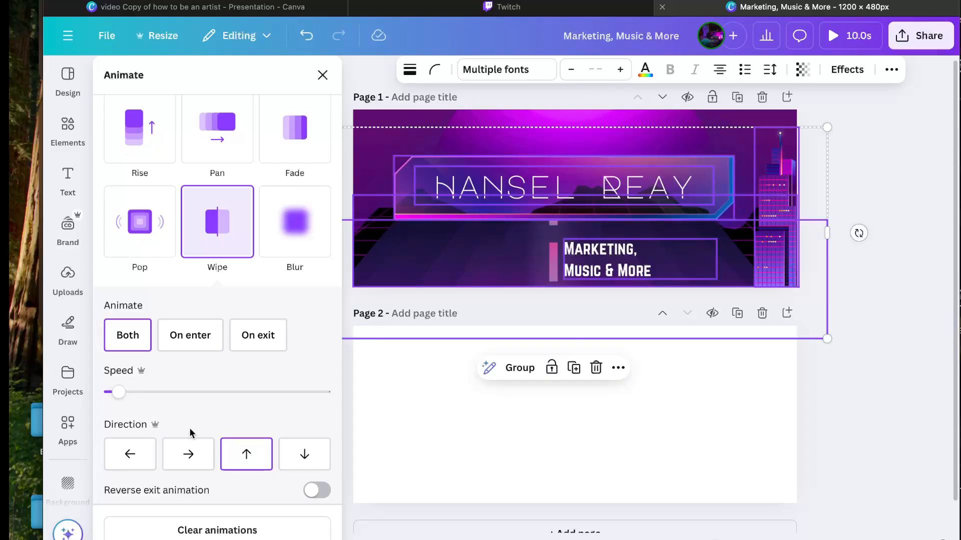
pyautogui.click(850, 244)
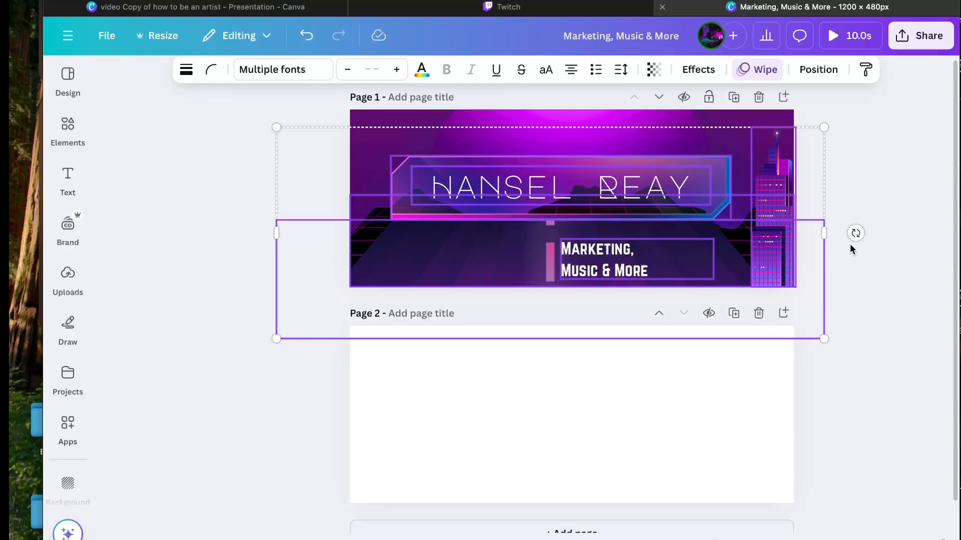
# Step: Open the Download settings from Share and set the file type to PNG
pyautogui.click(875, 270)
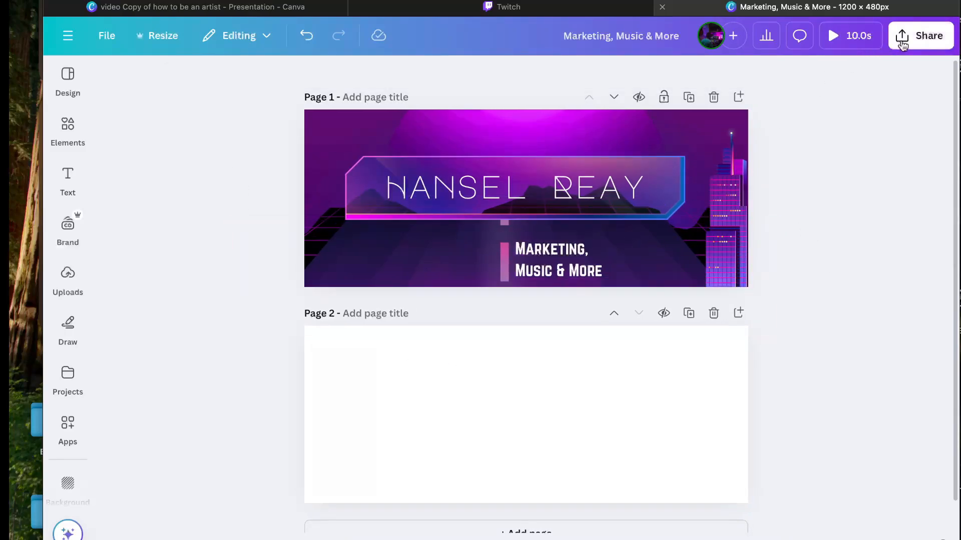
pyautogui.click(907, 45)
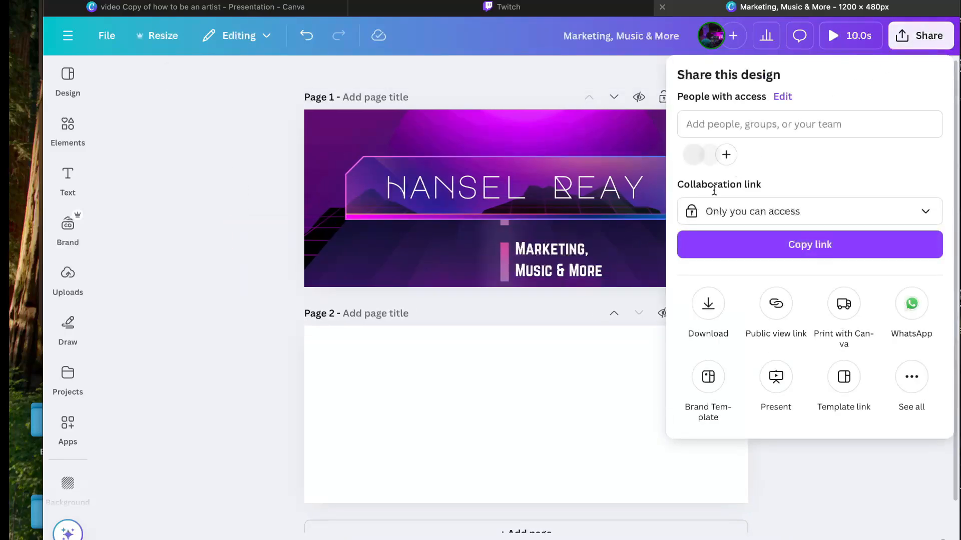
pyautogui.click(713, 324)
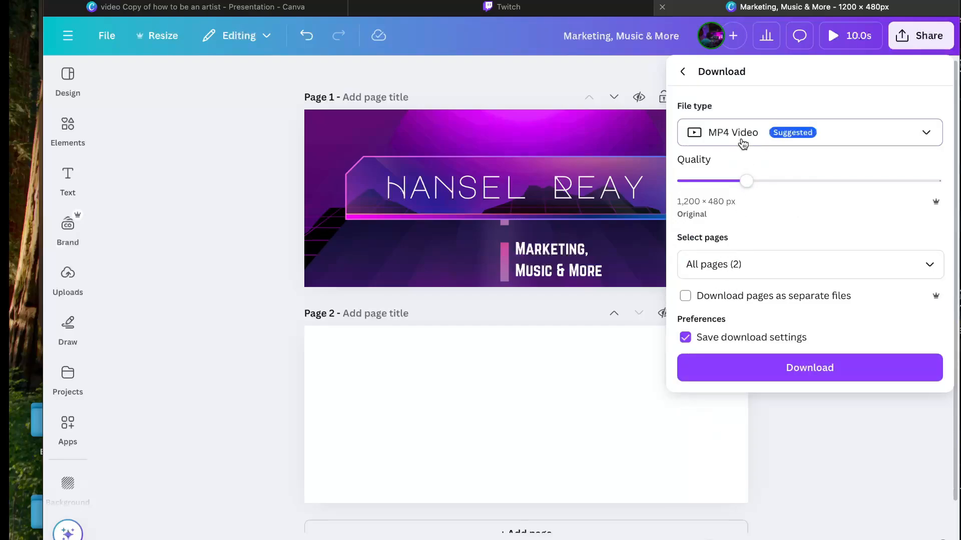
pyautogui.click(742, 144)
pyautogui.click(733, 189)
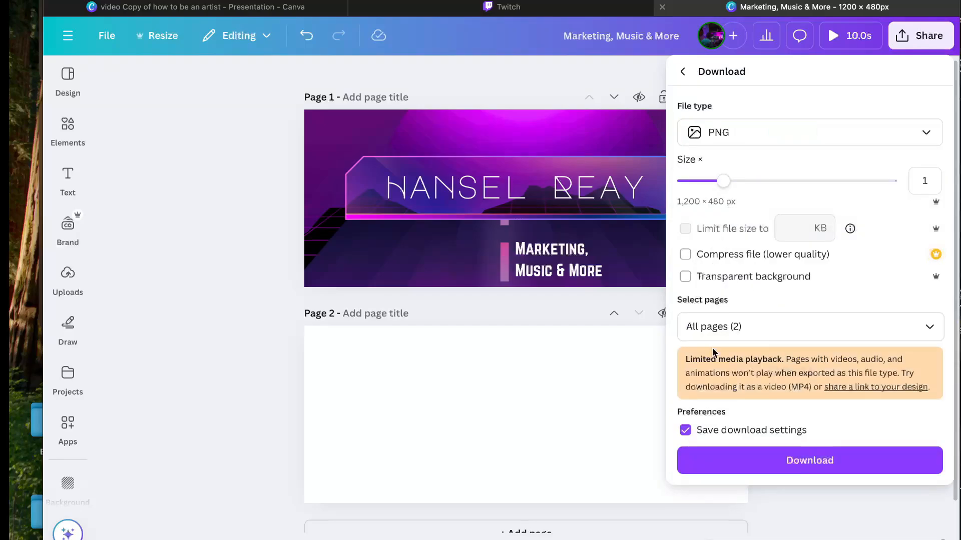